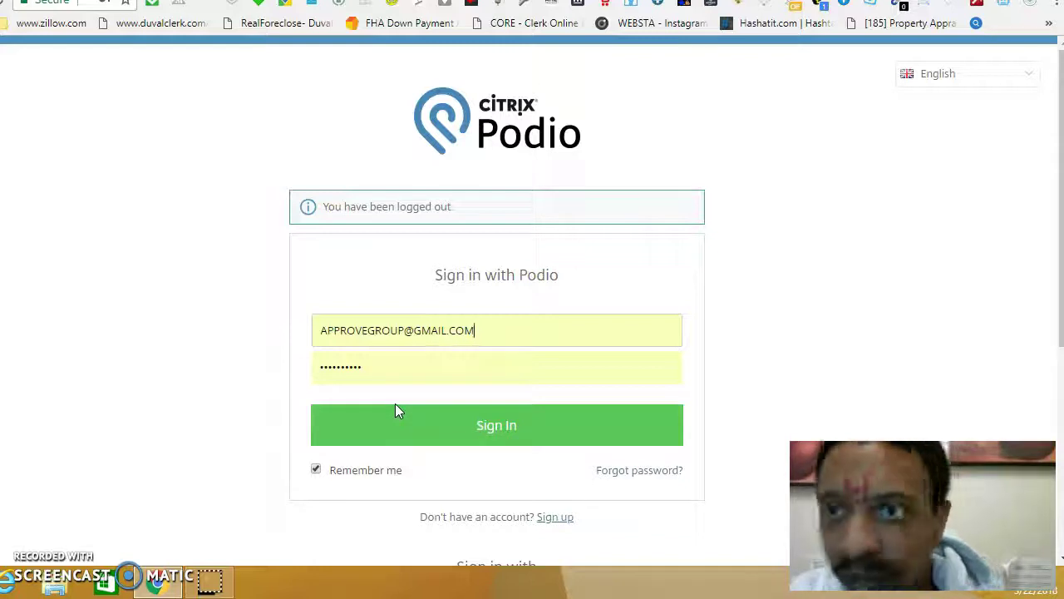
Step: Sign in to Podio with the prefilled credentials and open the Duval Buyer Leads workspace
key("Return")
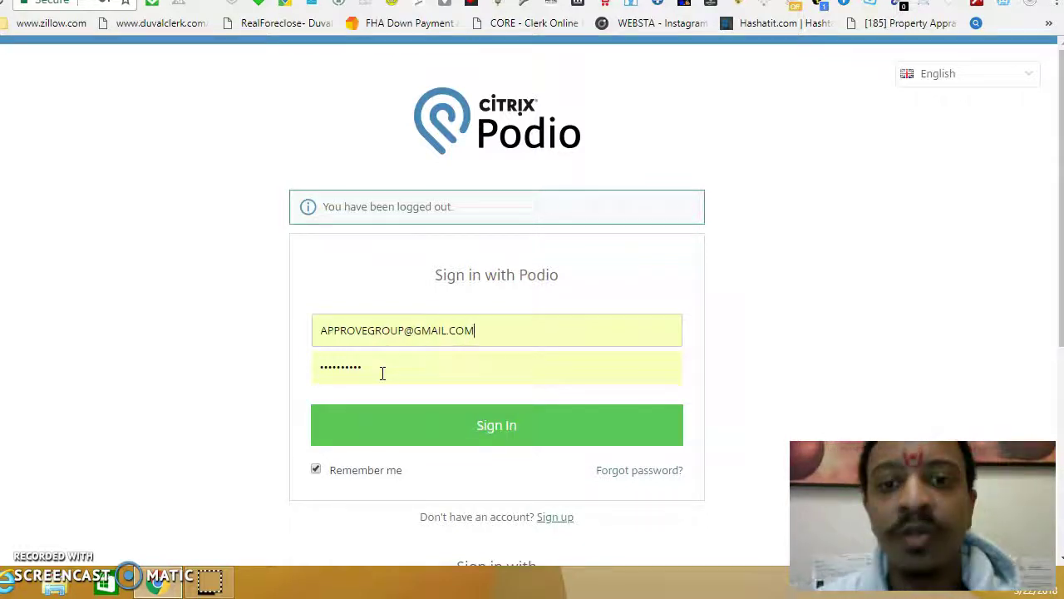
left_click(495, 431)
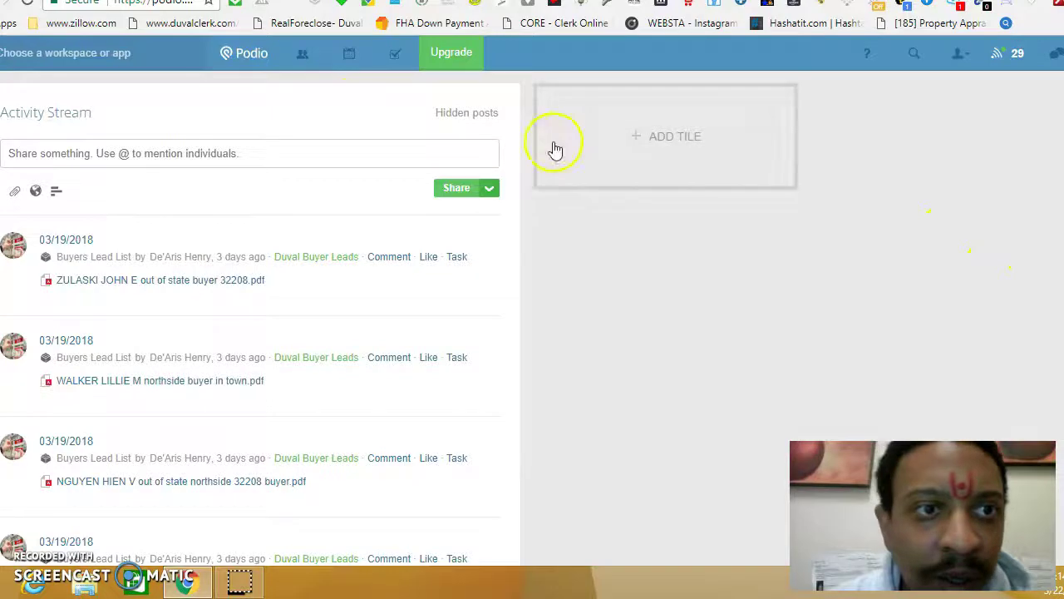
left_click(323, 260)
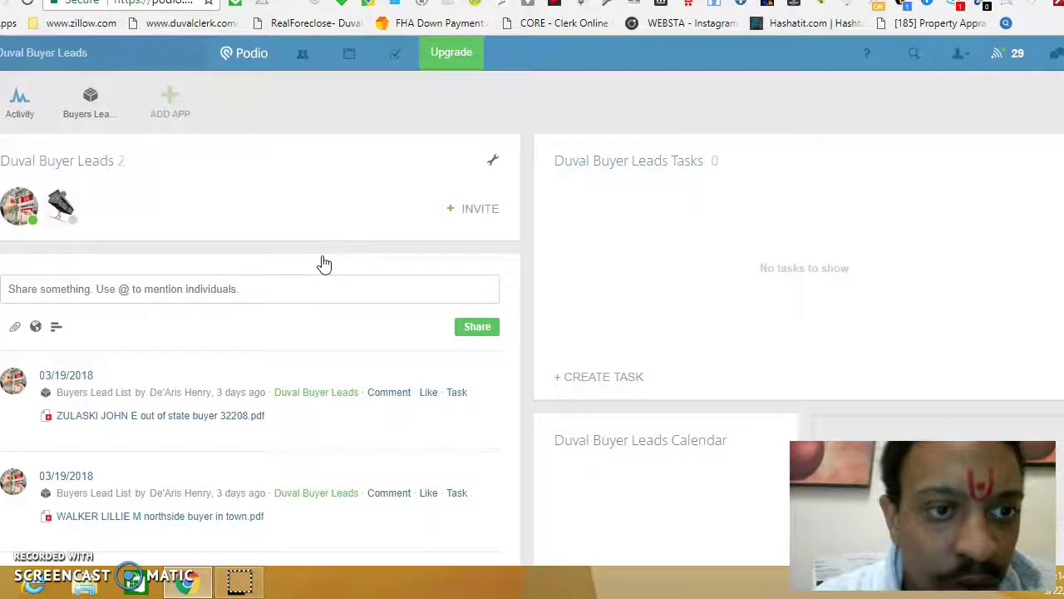
Step: Look through the recent posts in the Duval Buyer Leads activity stream, and open the workspace's Buyers Lead List app
left_click(699, 170)
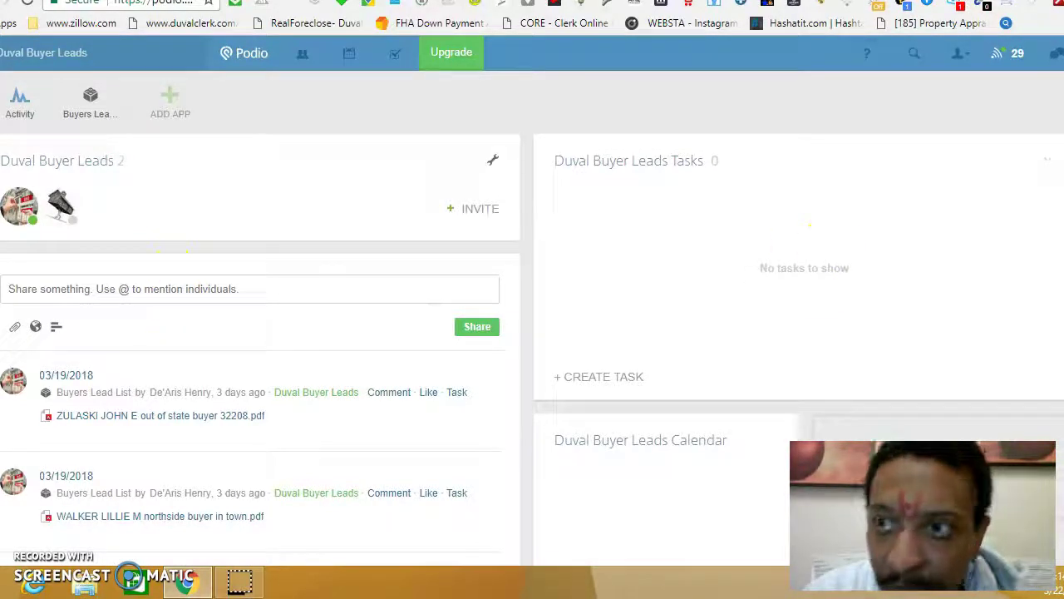
scroll(826, 247, "down", 1)
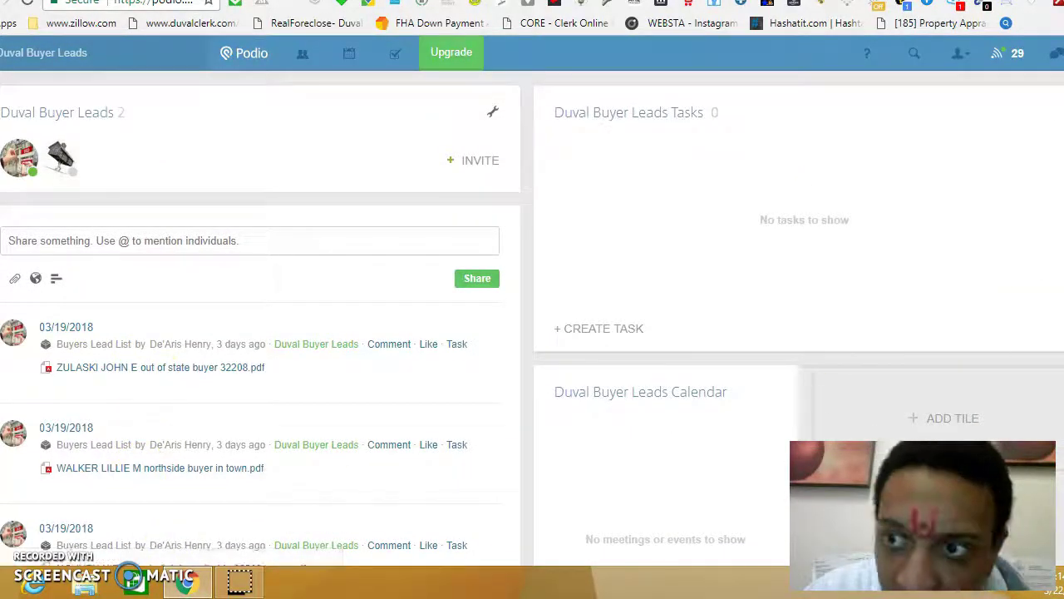
scroll(532, 313, "down", 2)
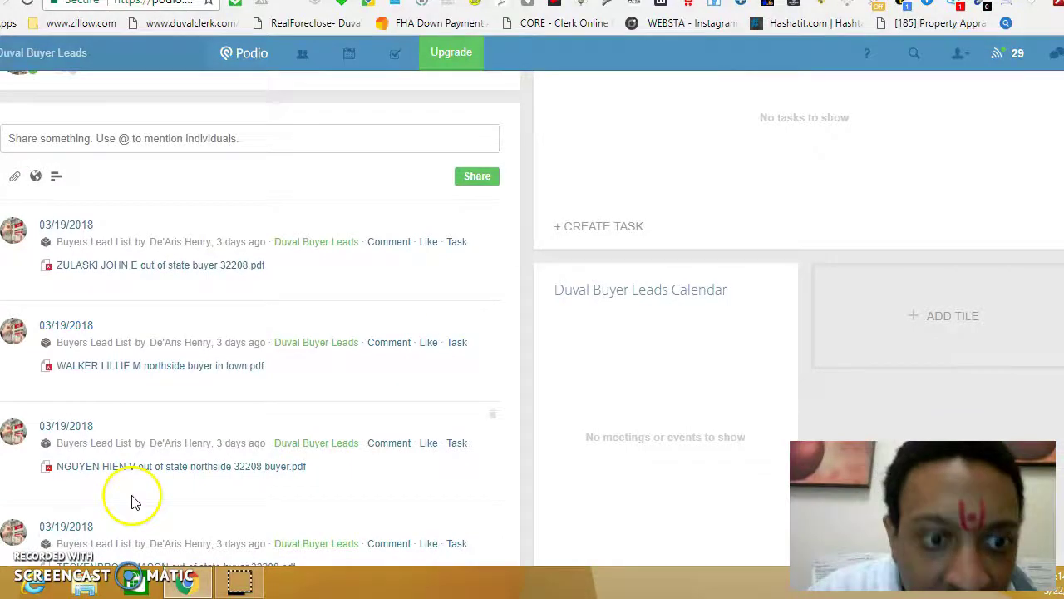
scroll(532, 318, "down", 1)
scroll(533, 317, "down", 2)
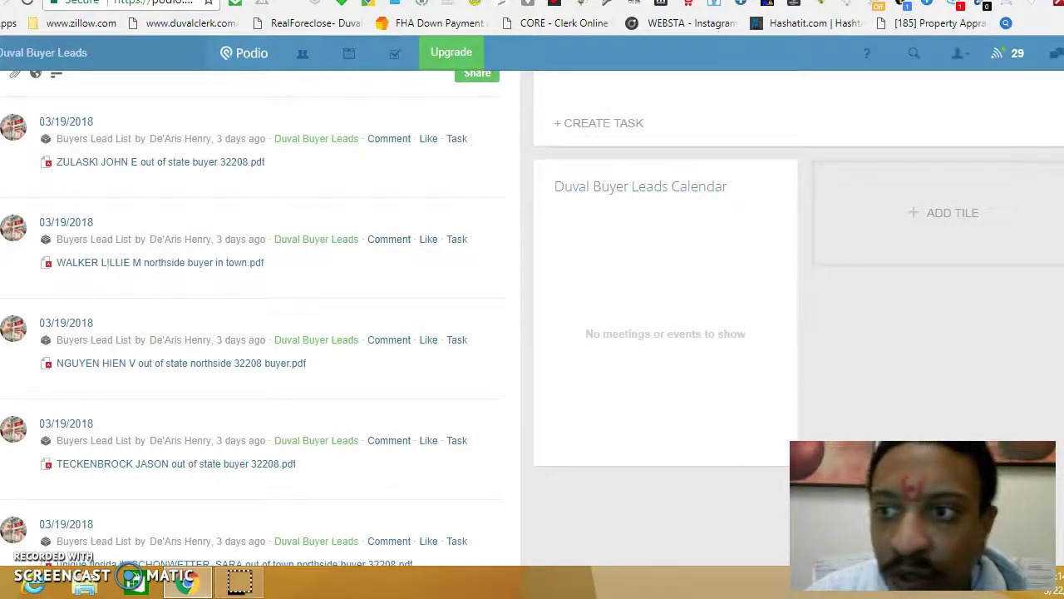
scroll(532, 318, "up", 5)
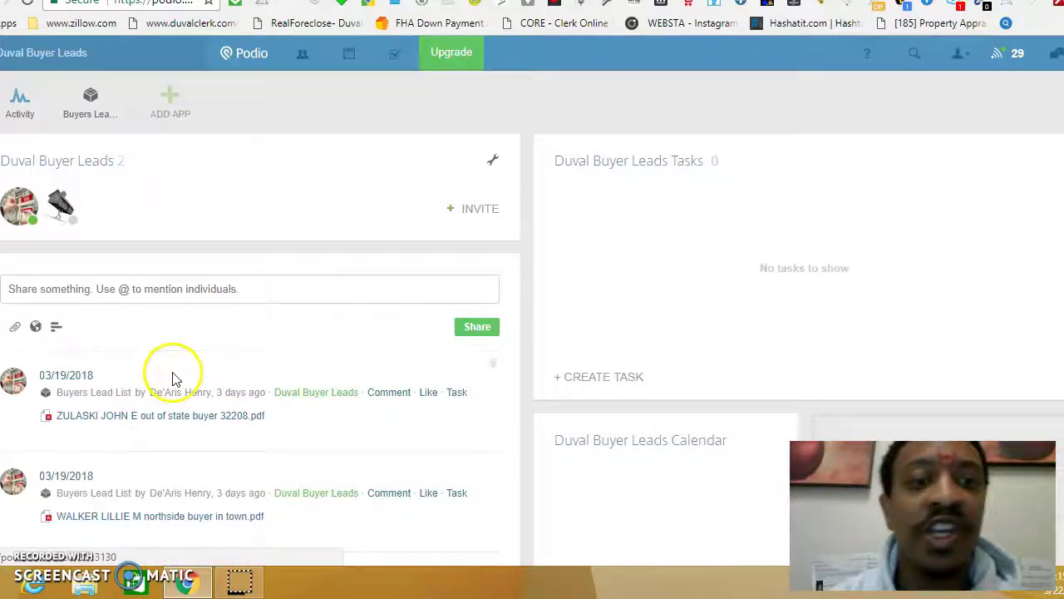
left_click(266, 424)
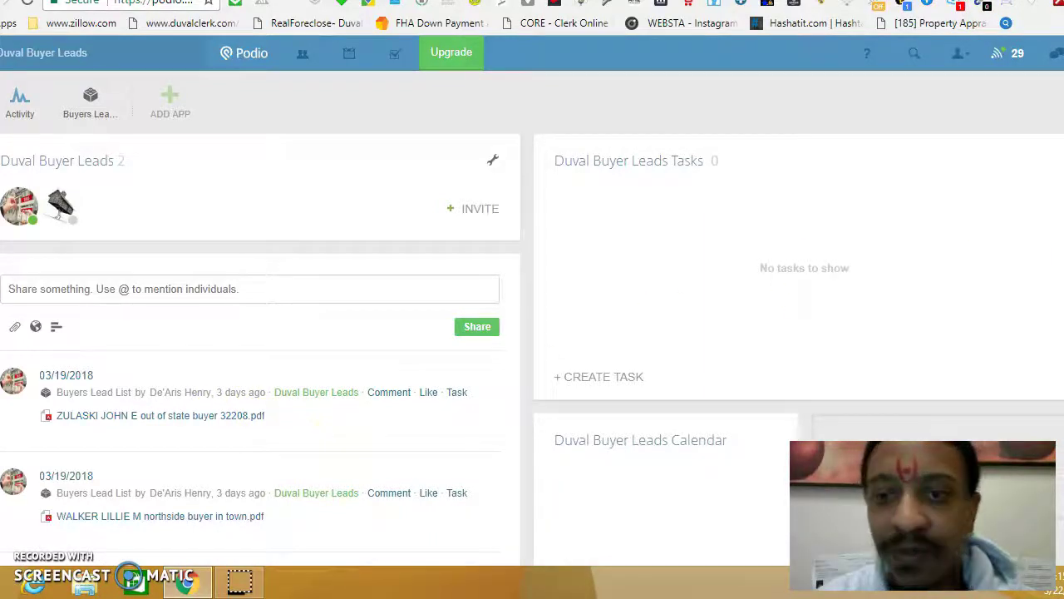
scroll(532, 316, "down", 1)
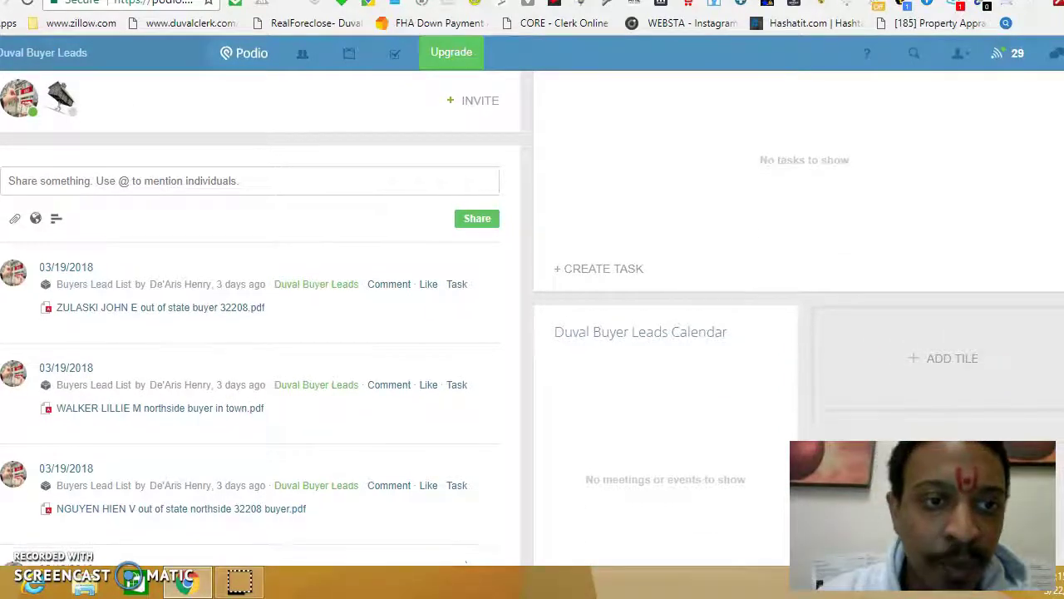
scroll(770, 236, "up", 1)
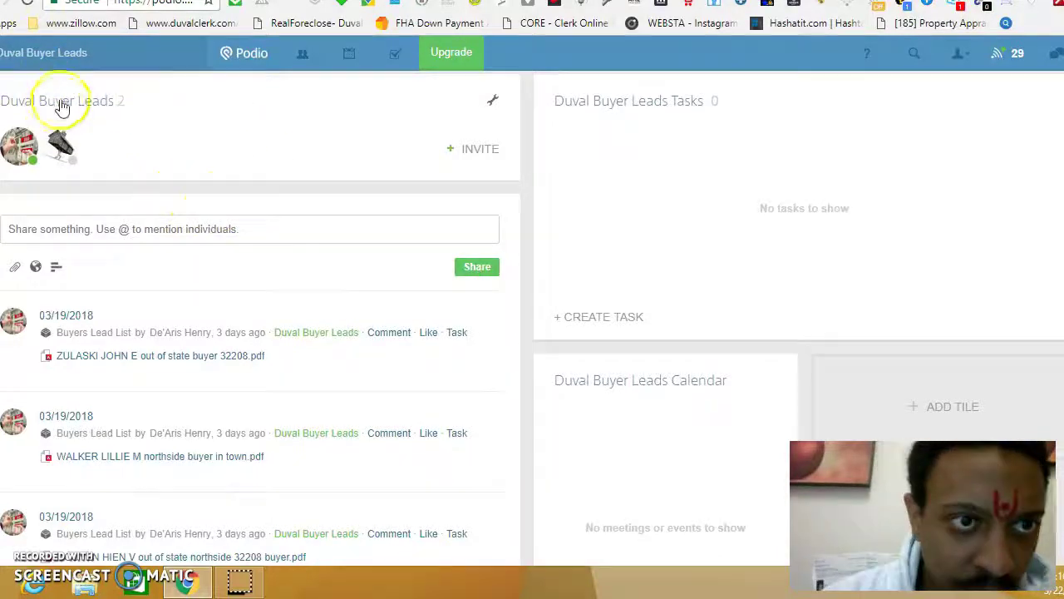
scroll(532, 316, "up", 1)
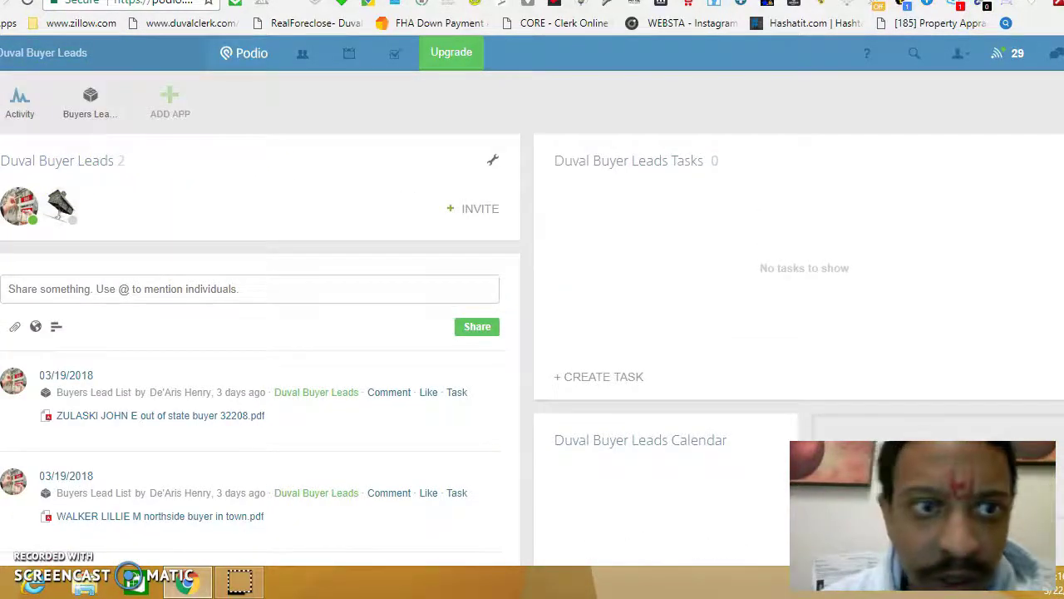
left_click(92, 101)
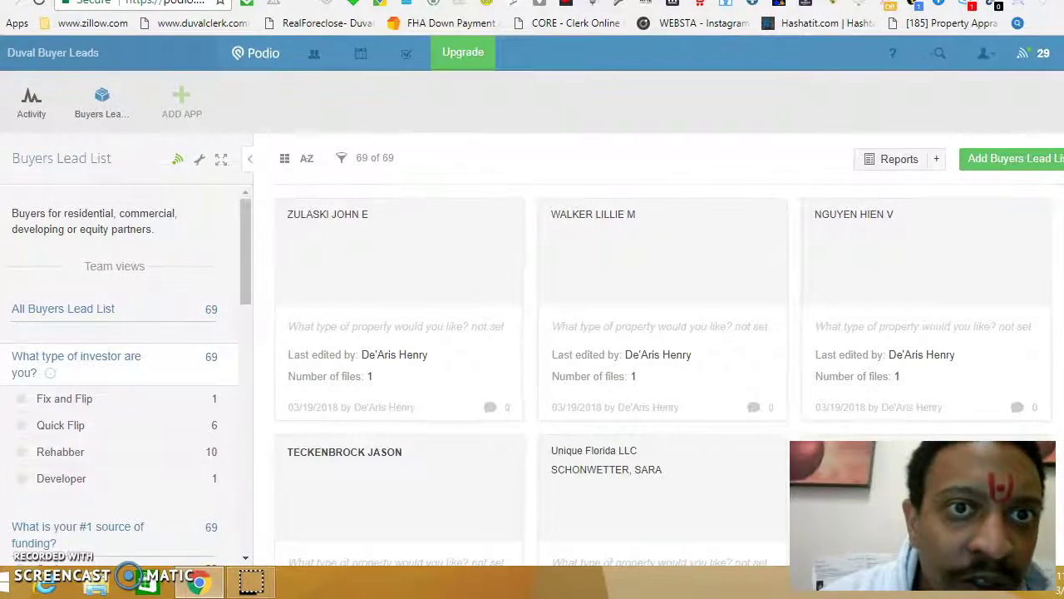
Step: Show the organisation's full list of workspaces and select Duval Buyer Leads again
left_click(7, 53)
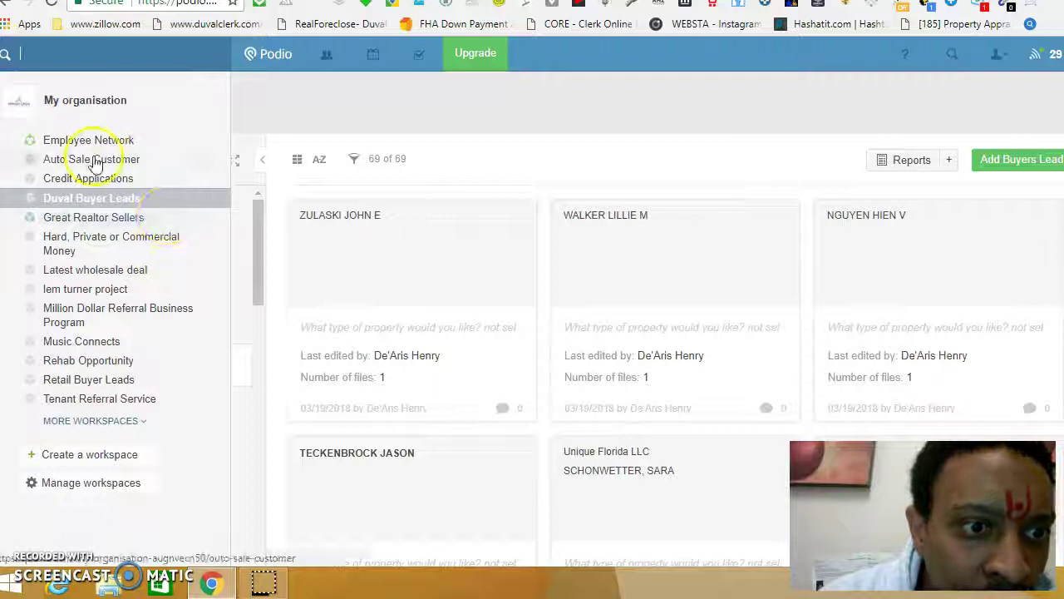
left_click(100, 423)
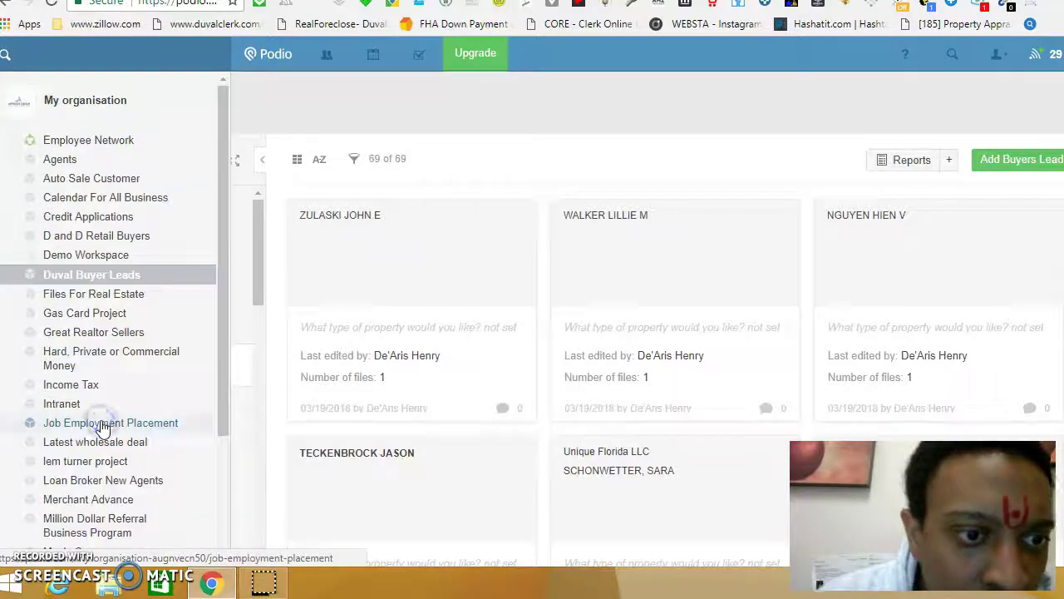
left_click(77, 278)
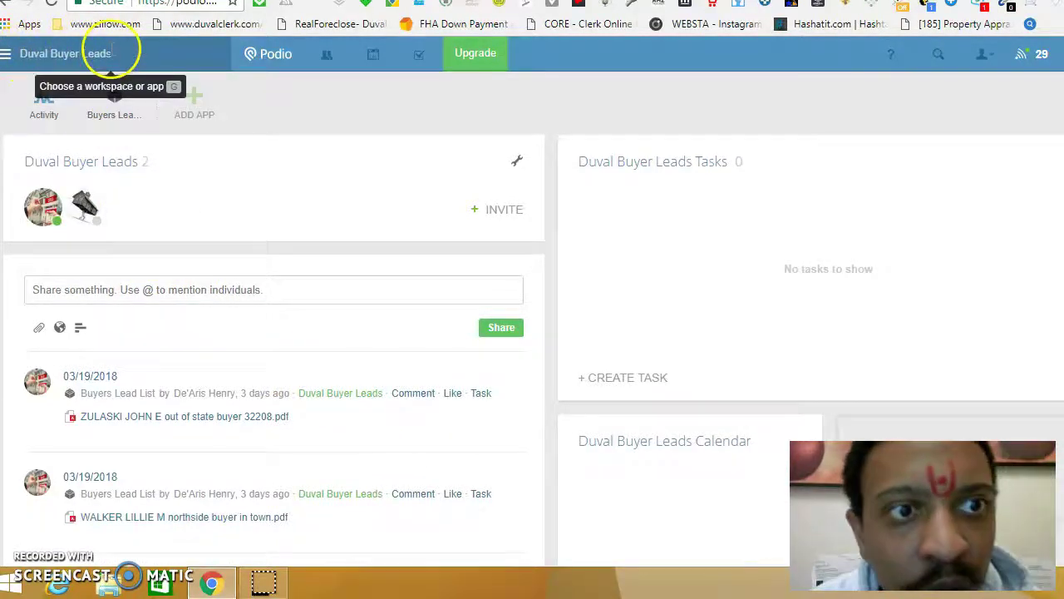
Step: Open the Buyers Lead List app and browse its lead cards down to the oldest 2016 entries
left_click(115, 102)
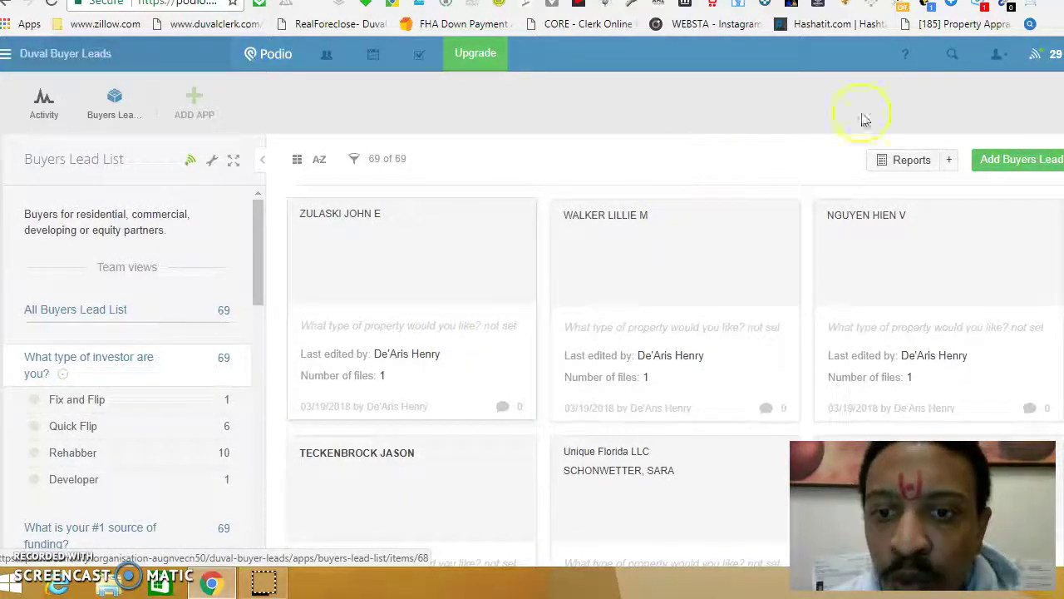
scroll(676, 384, "down", 3)
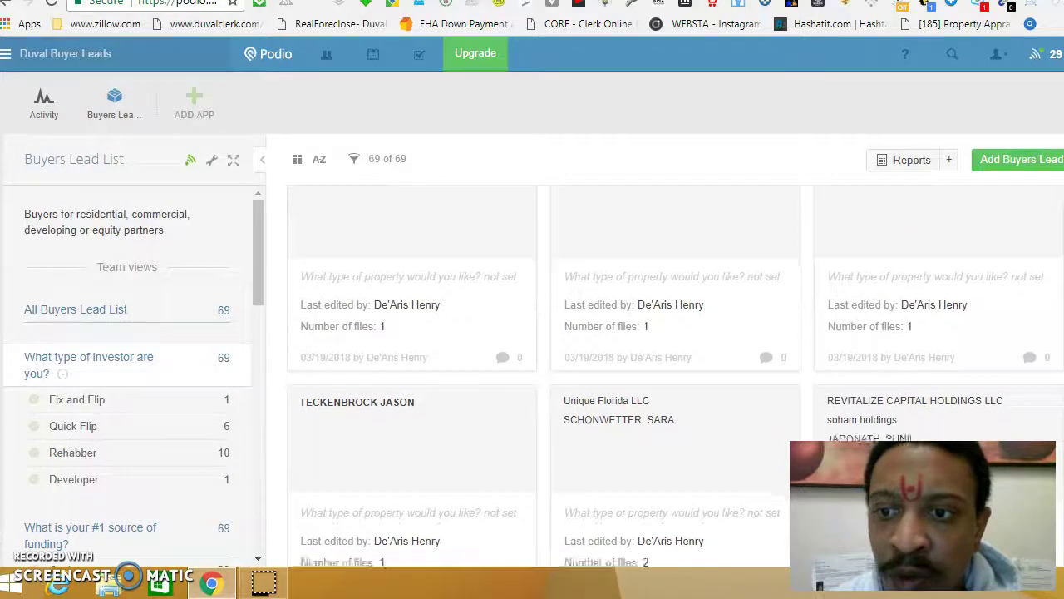
scroll(676, 384, "down", 3)
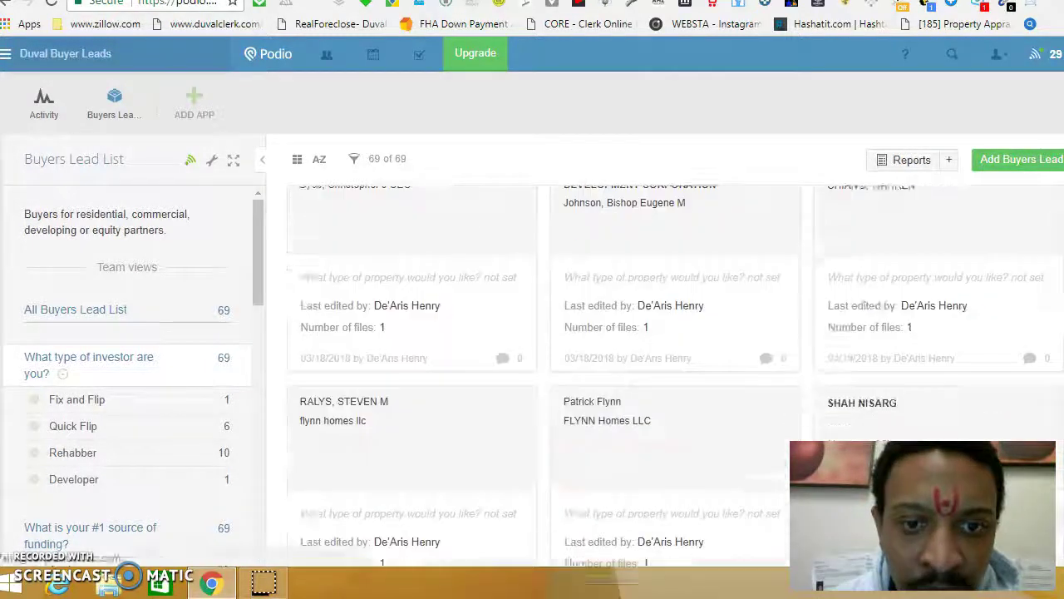
scroll(676, 384, "down", 2)
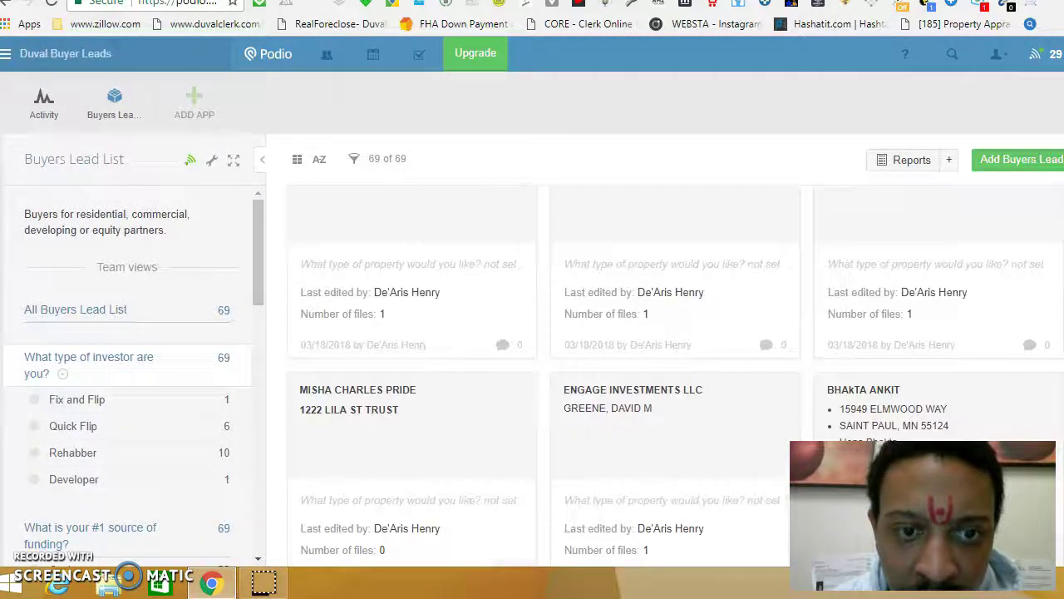
scroll(676, 384, "down", 5)
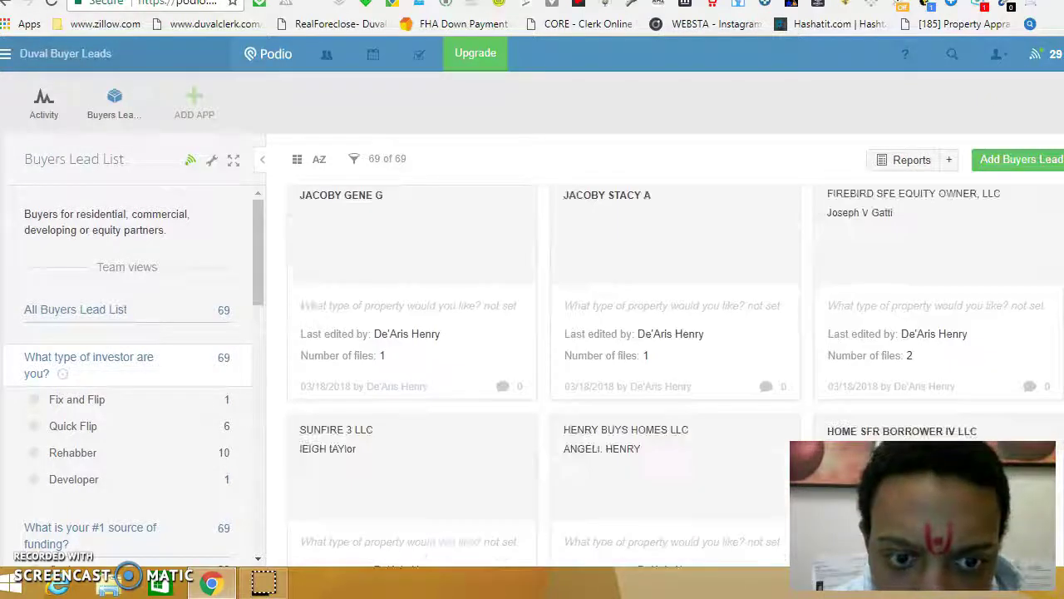
scroll(676, 384, "down", 8)
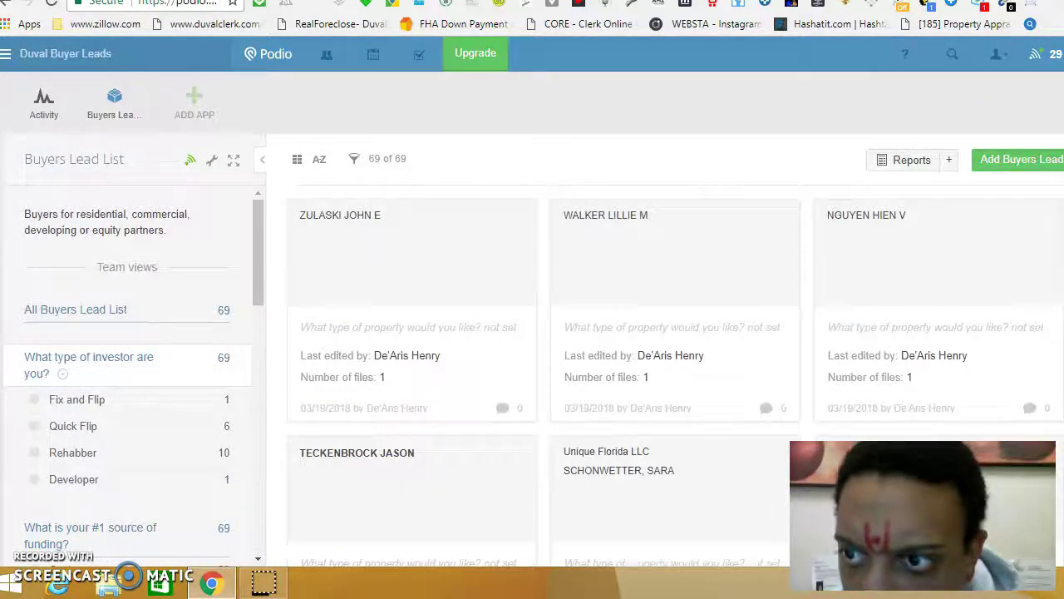
scroll(676, 384, "down", 8)
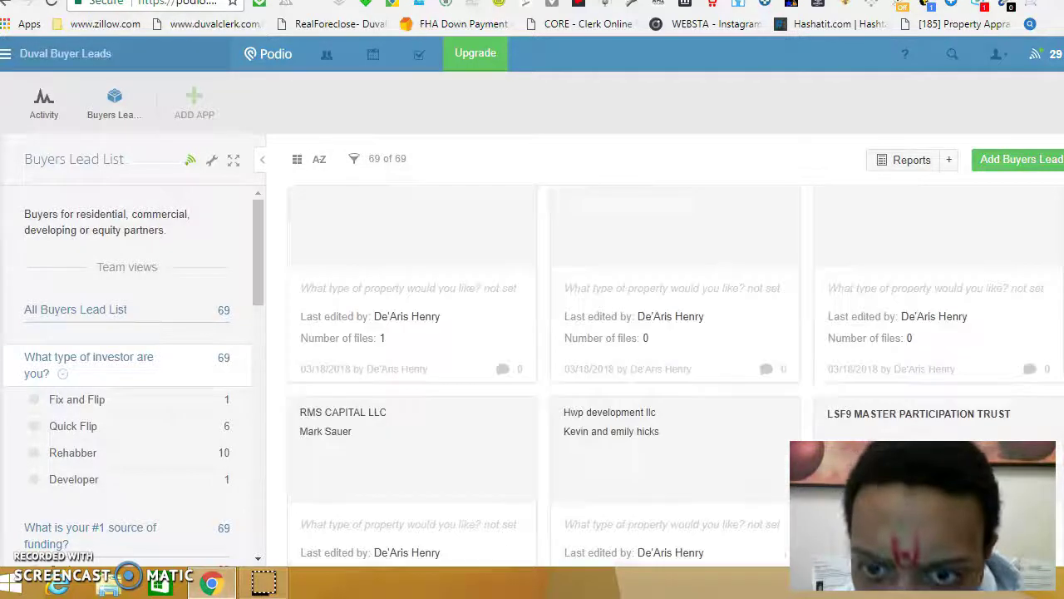
scroll(676, 385, "down", 3)
scroll(676, 384, "down", 4)
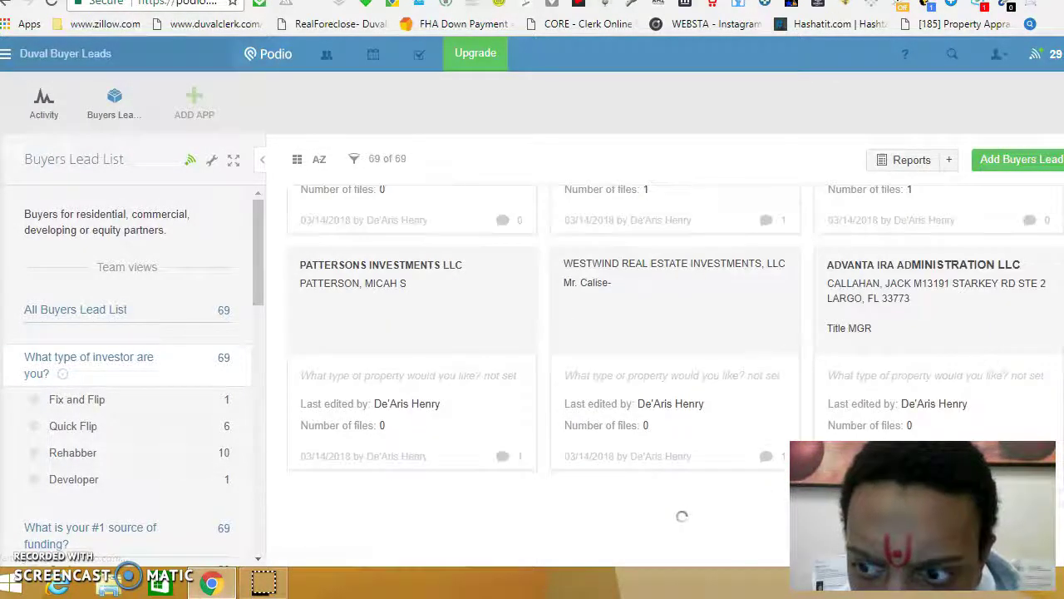
scroll(676, 384, "down", 3)
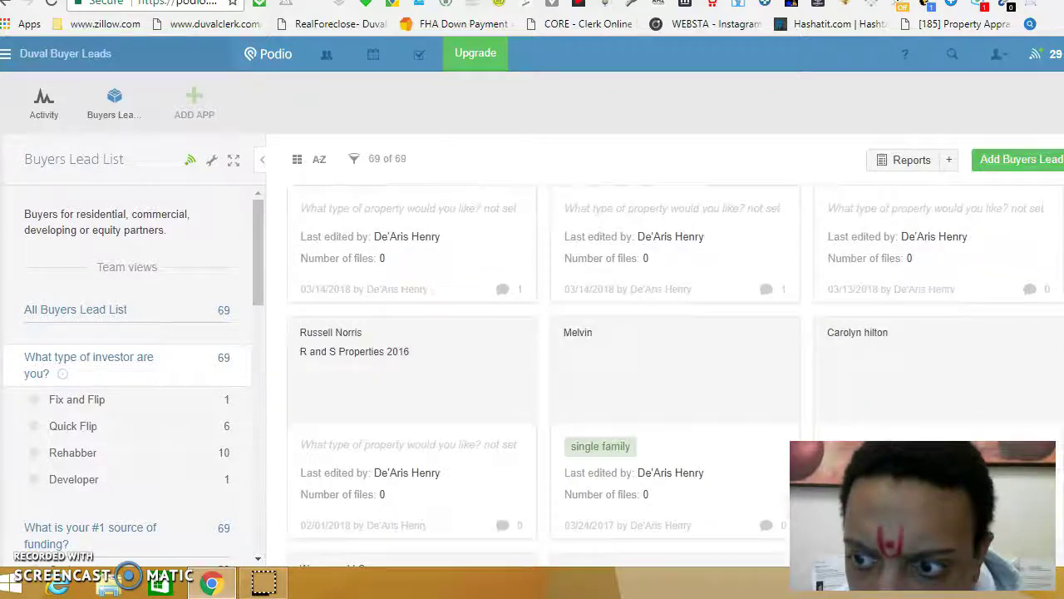
scroll(676, 384, "down", 5)
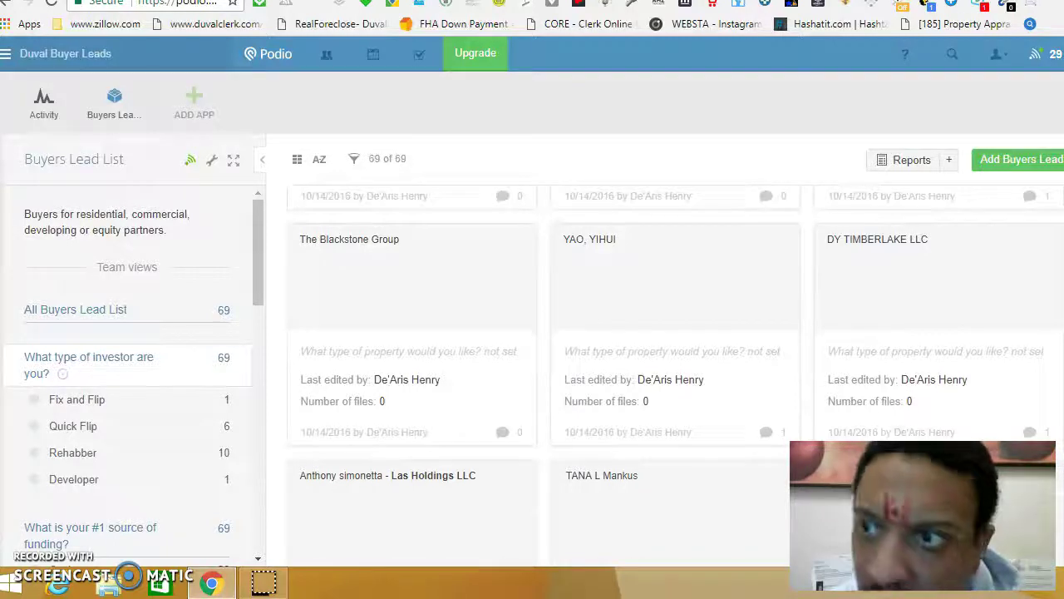
scroll(676, 384, "up", 5)
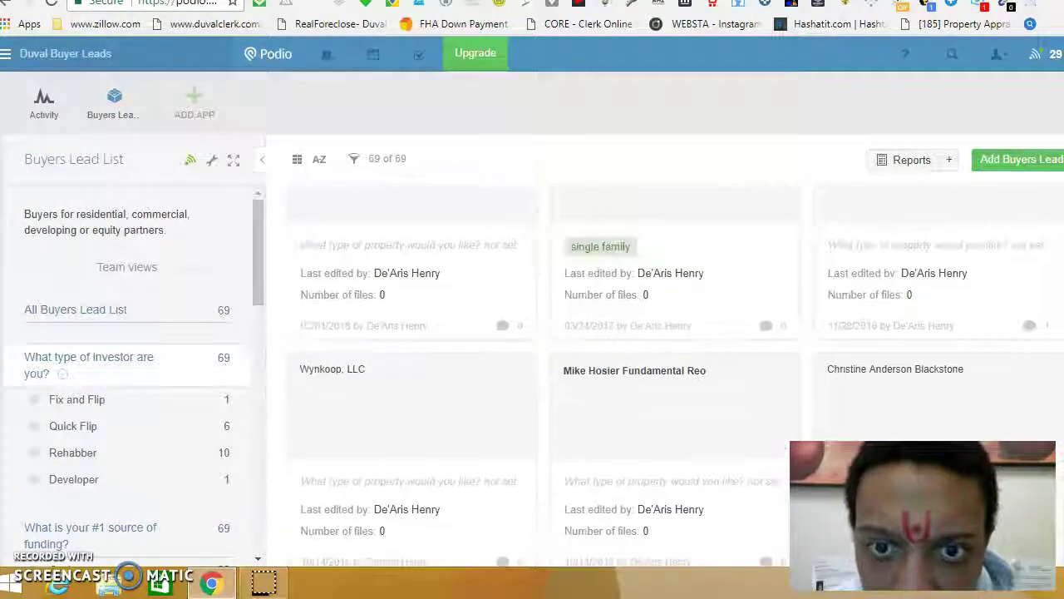
scroll(676, 384, "up", 1)
scroll(676, 385, "up", 2)
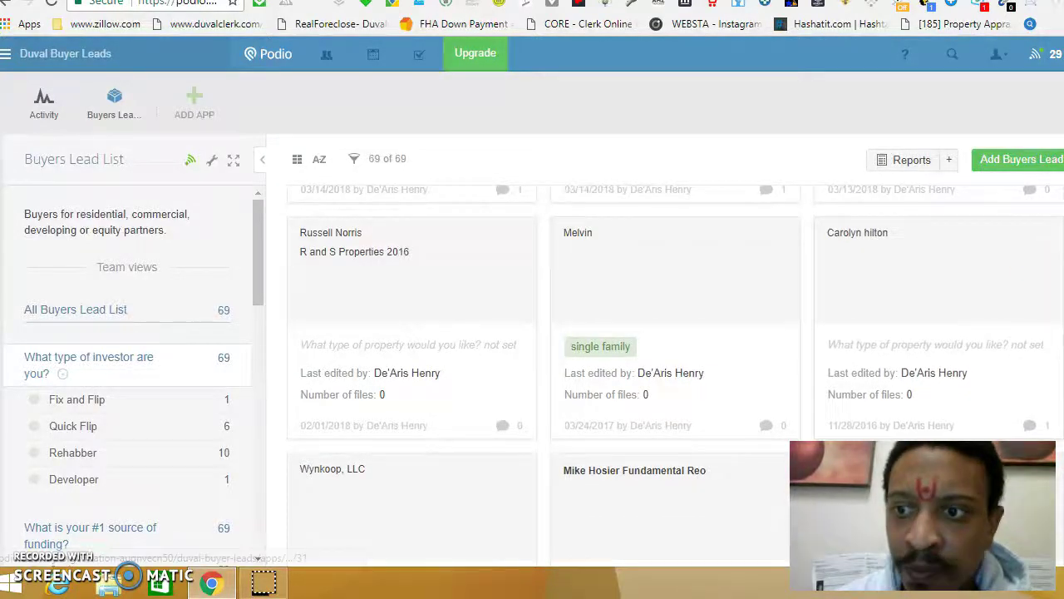
scroll(676, 372, "down", 1)
scroll(676, 371, "down", 3)
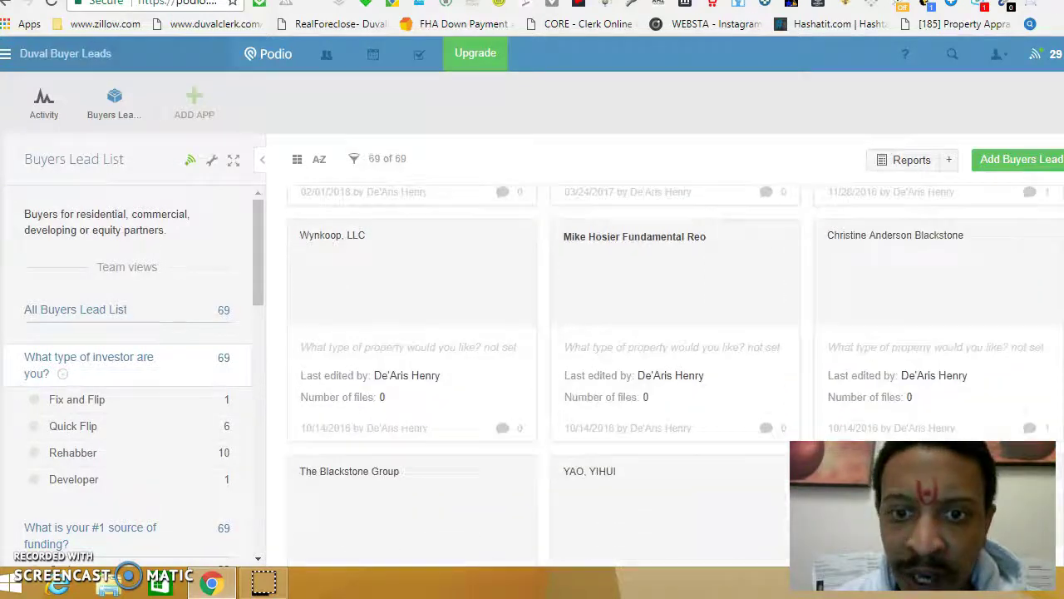
scroll(676, 372, "up", 2)
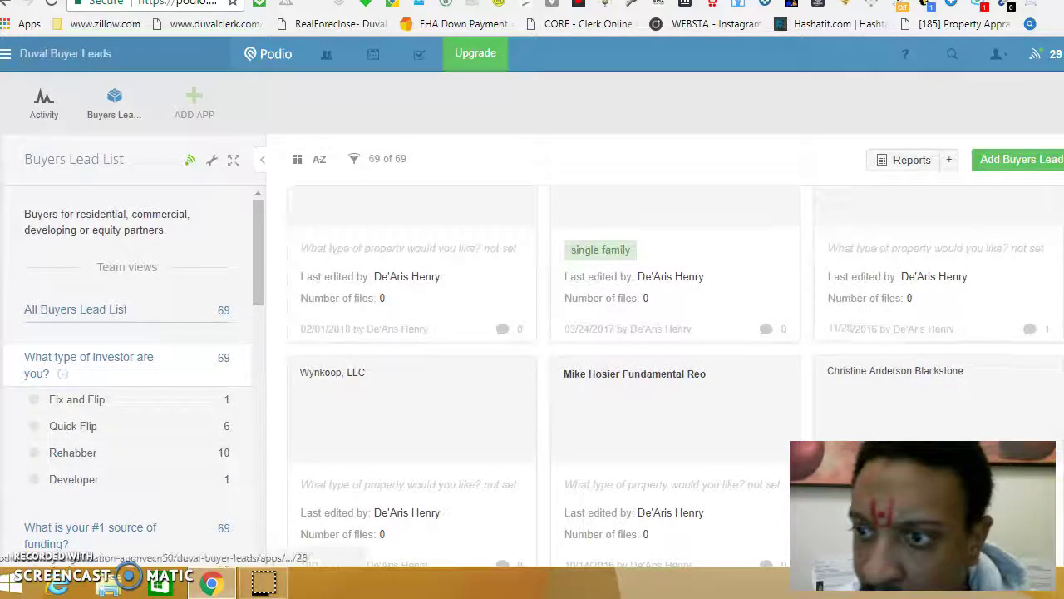
scroll(676, 372, "down", 5)
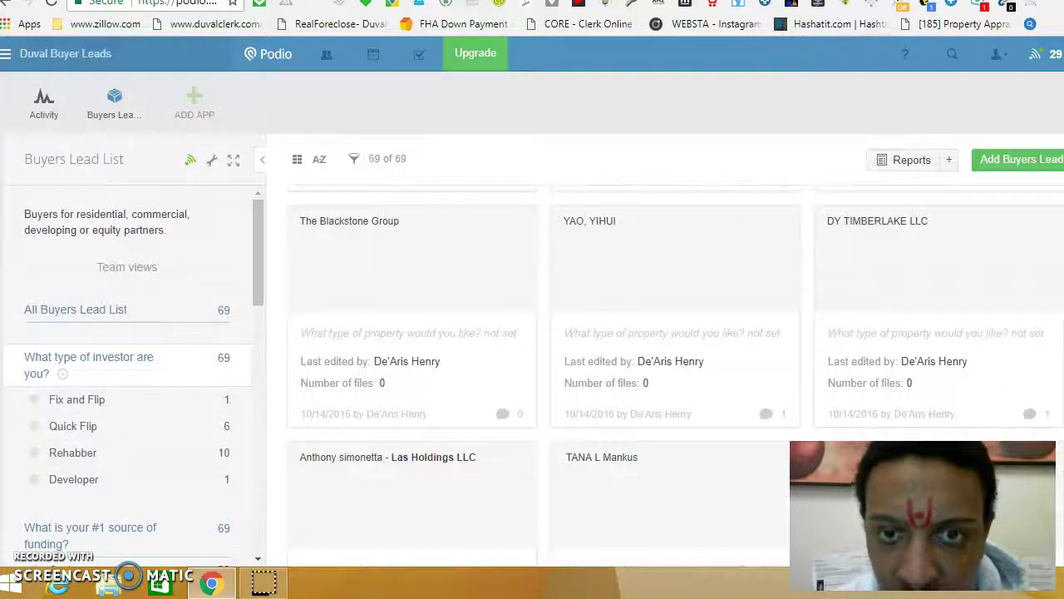
scroll(676, 372, "up", 2)
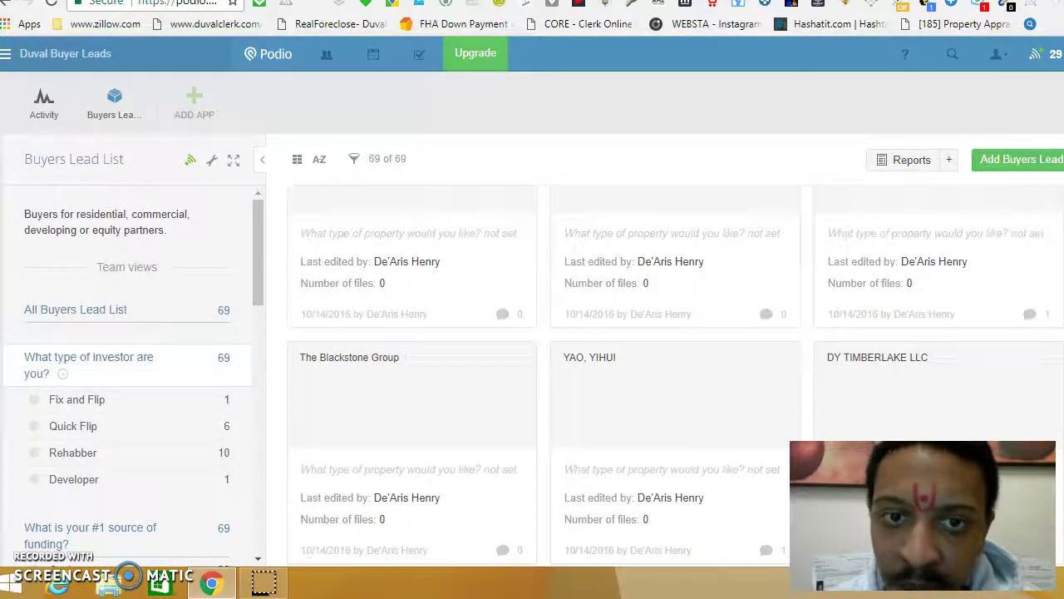
scroll(675, 371, "up", 2)
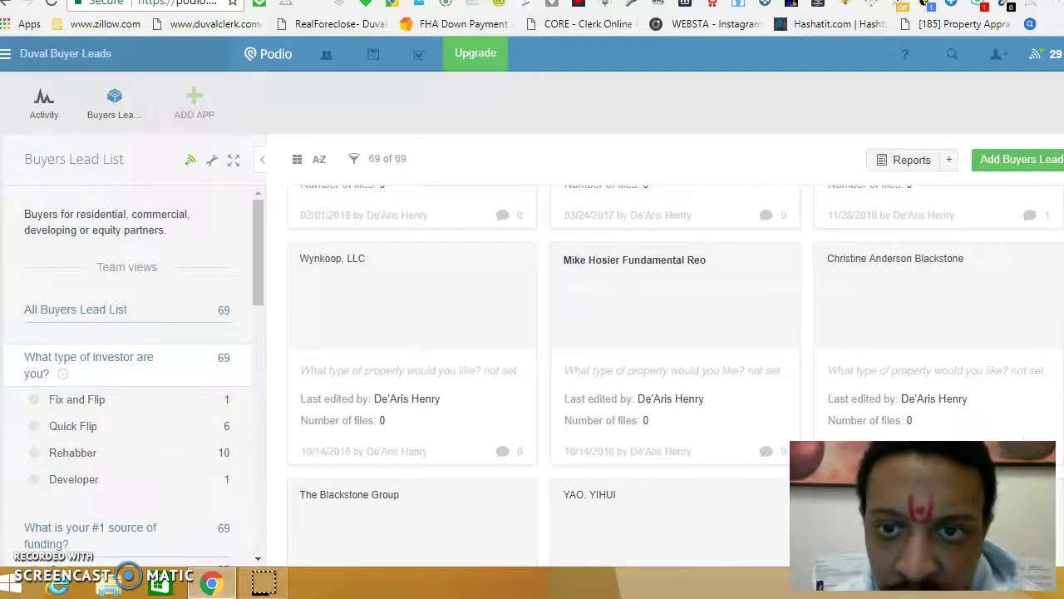
scroll(675, 371, "up", 2)
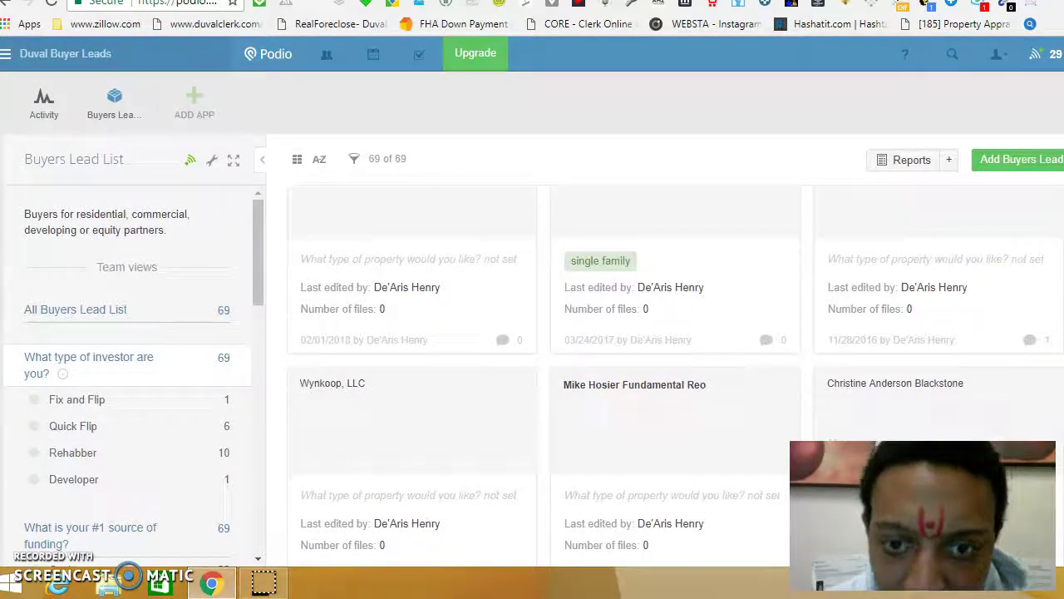
scroll(675, 370, "up", 2)
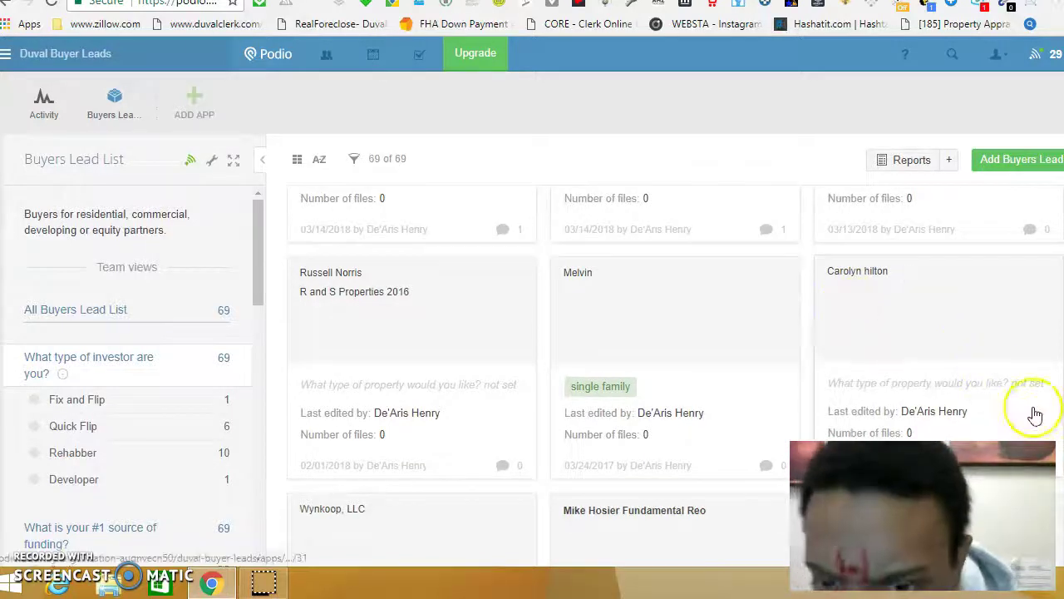
Step: Look back through the Buyers Lead List cards from the 2016 entries to the mid-March 2018 leads
scroll(675, 371, "down", 1)
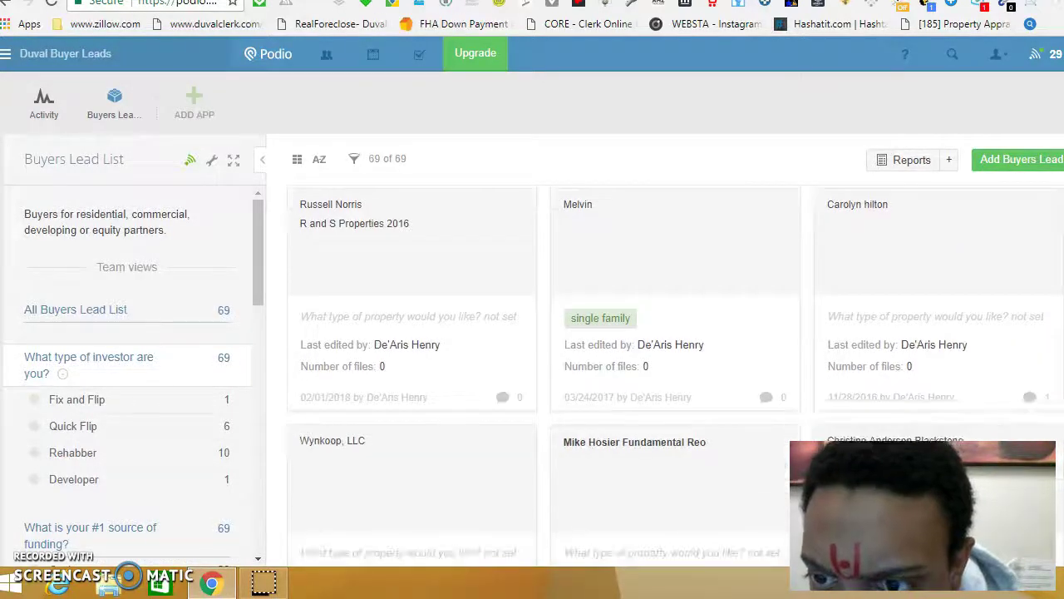
scroll(675, 370, "up", 1)
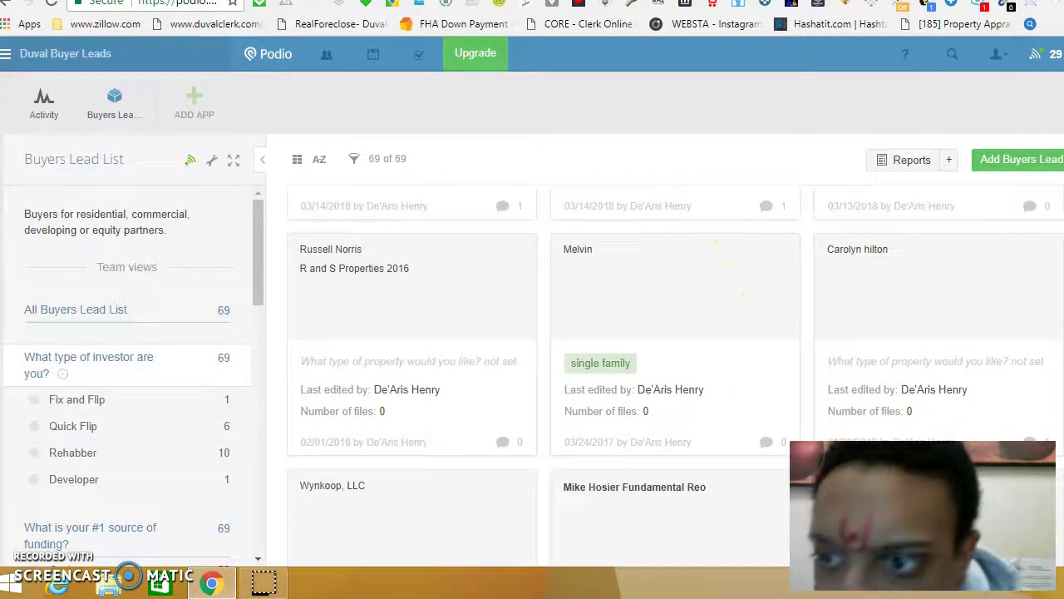
scroll(675, 374, "up", 3)
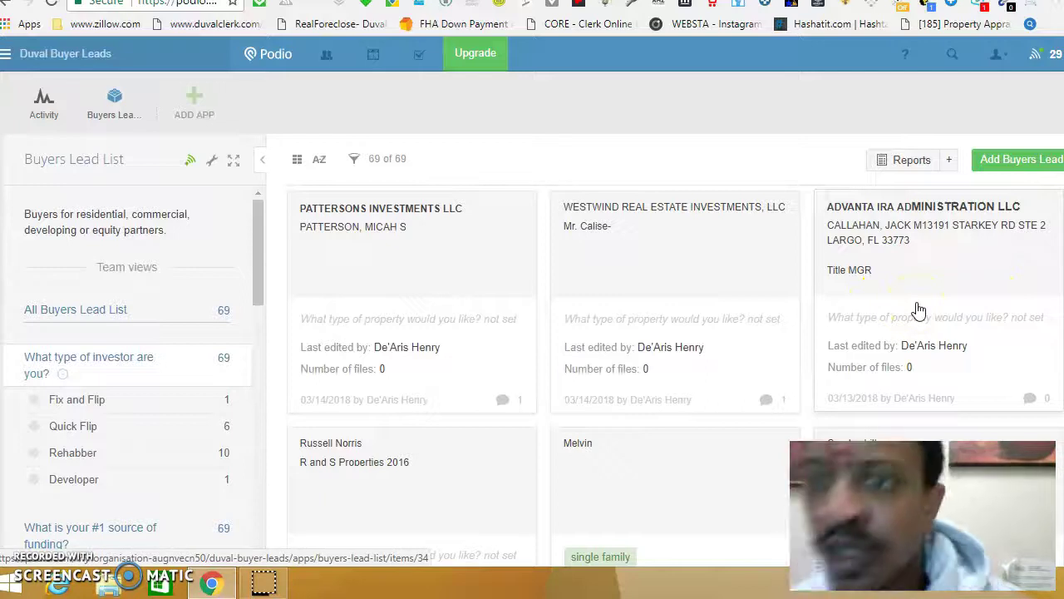
left_click(996, 313)
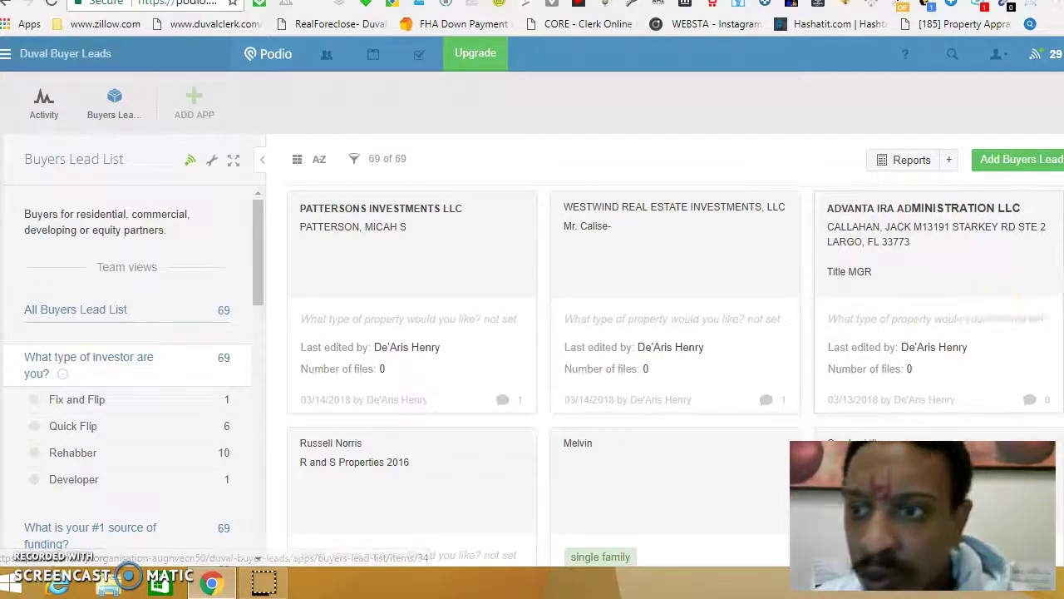
scroll(677, 375, "up", 2)
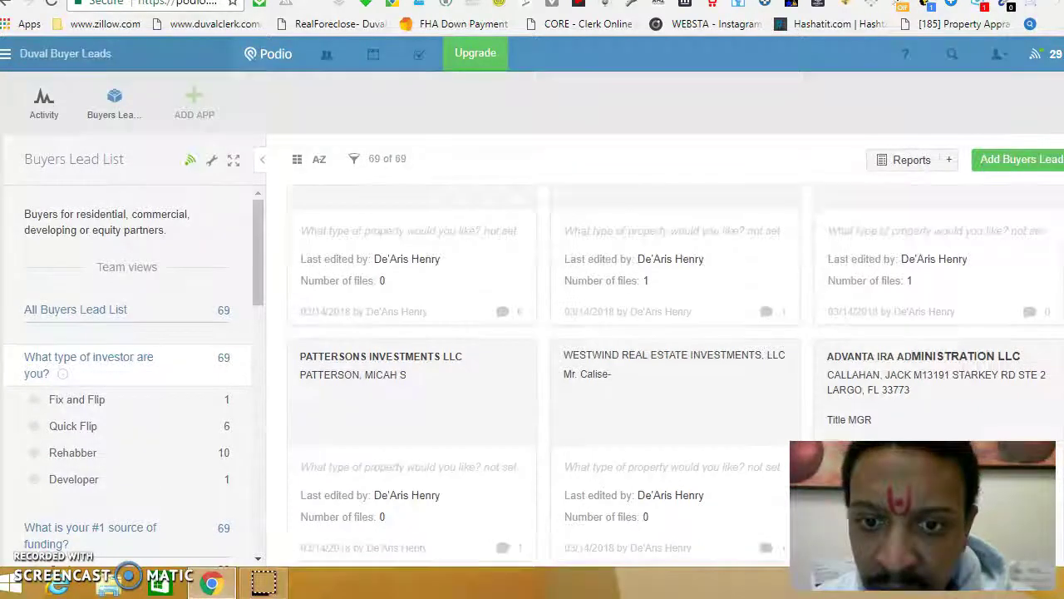
scroll(677, 374, "down", 1)
scroll(665, 365, "up", 2)
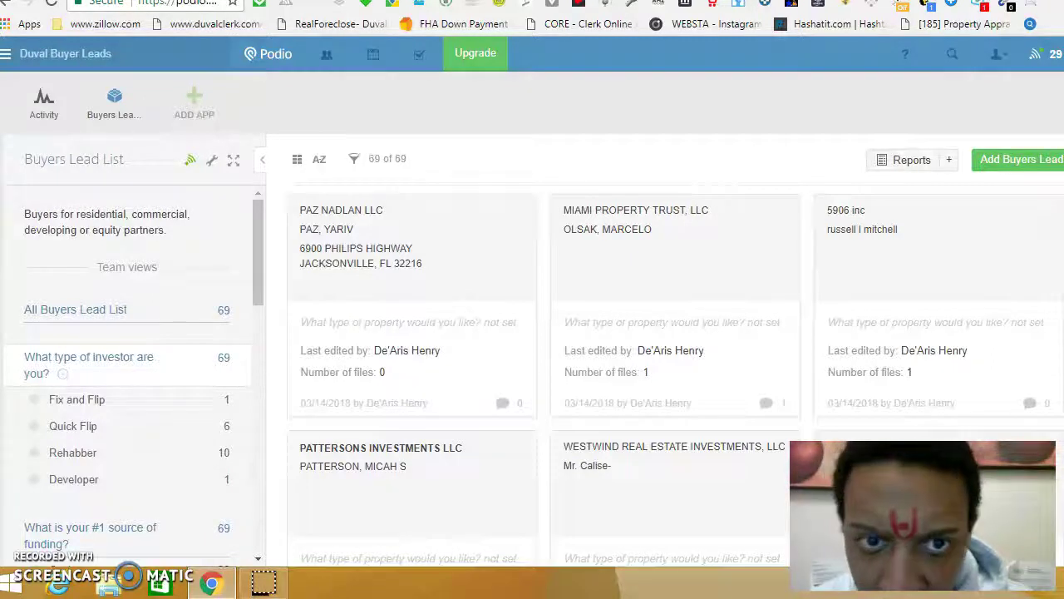
scroll(675, 374, "up", 1)
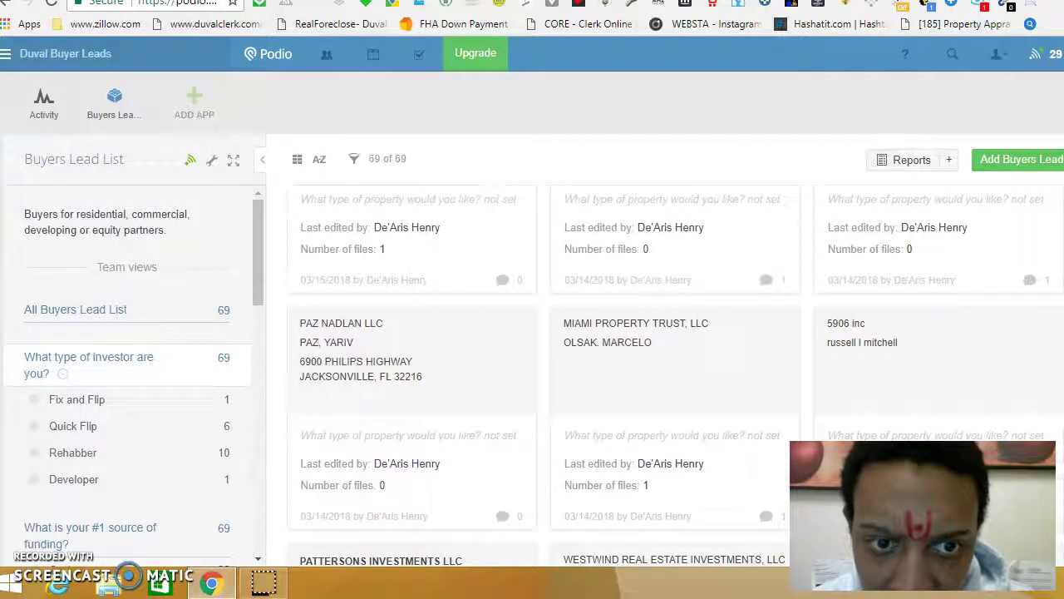
scroll(673, 366, "down", 1)
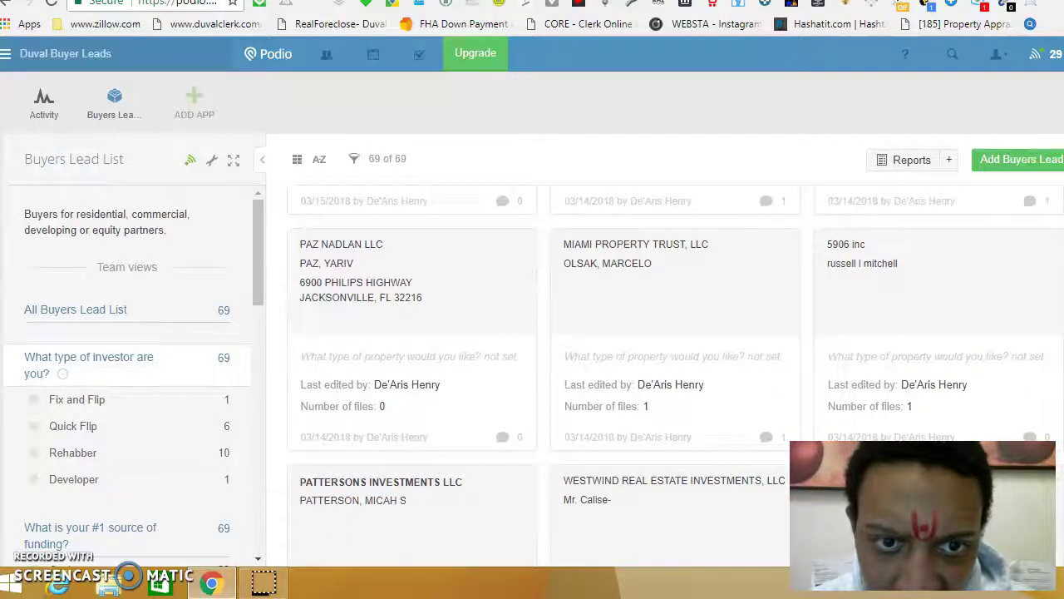
scroll(677, 378, "up", 1)
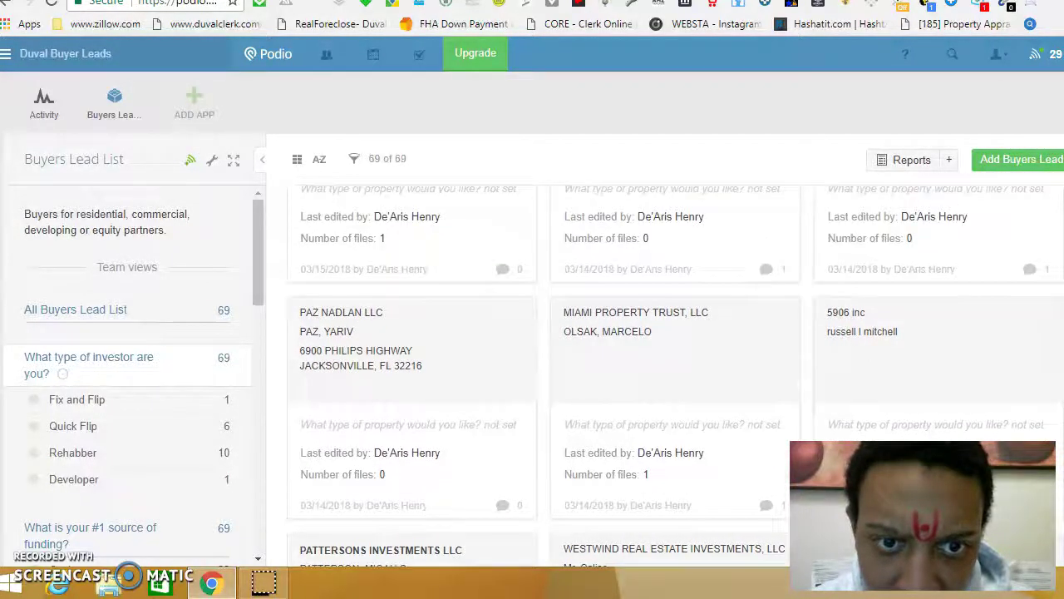
scroll(676, 376, "up", 1)
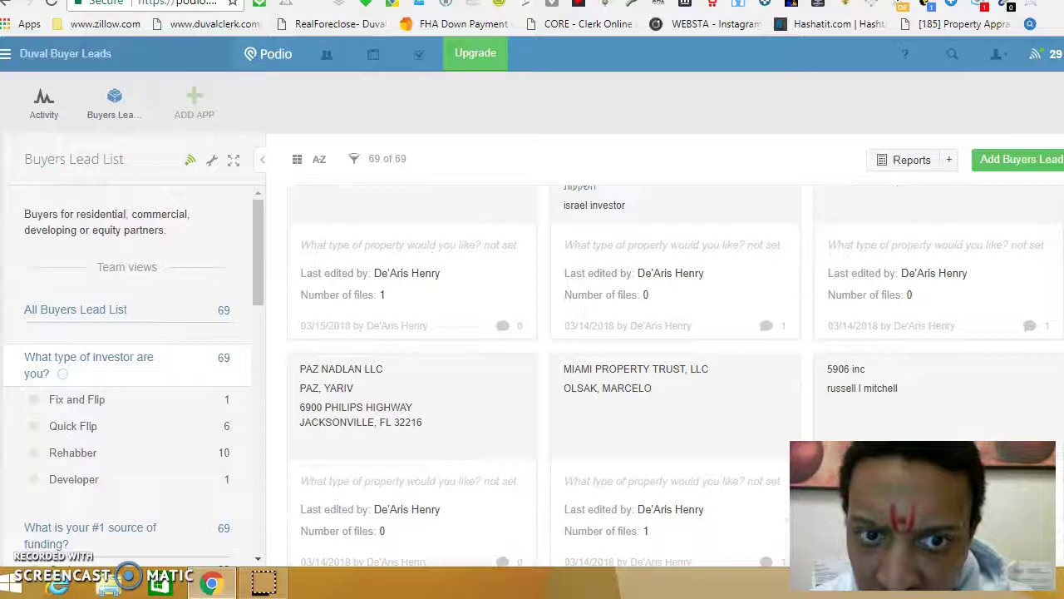
scroll(675, 377, "up", 2)
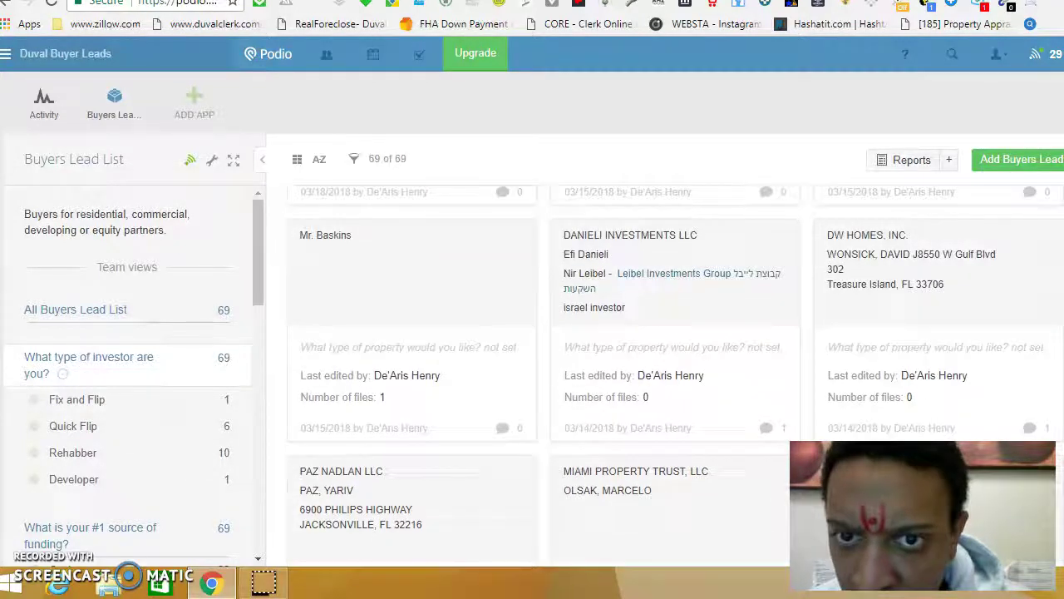
scroll(676, 376, "up", 1)
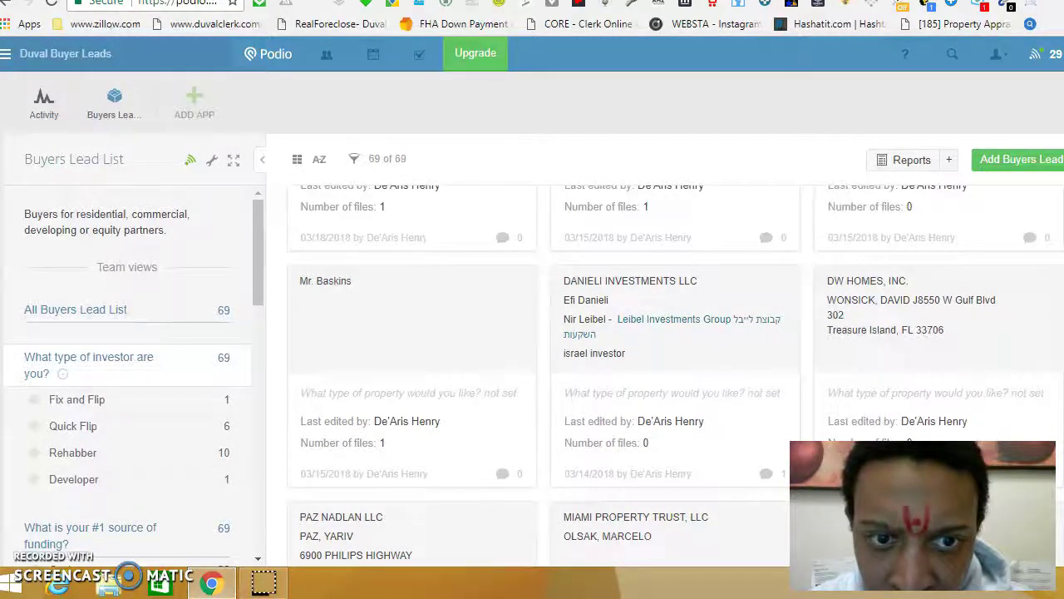
scroll(675, 377, "up", 1)
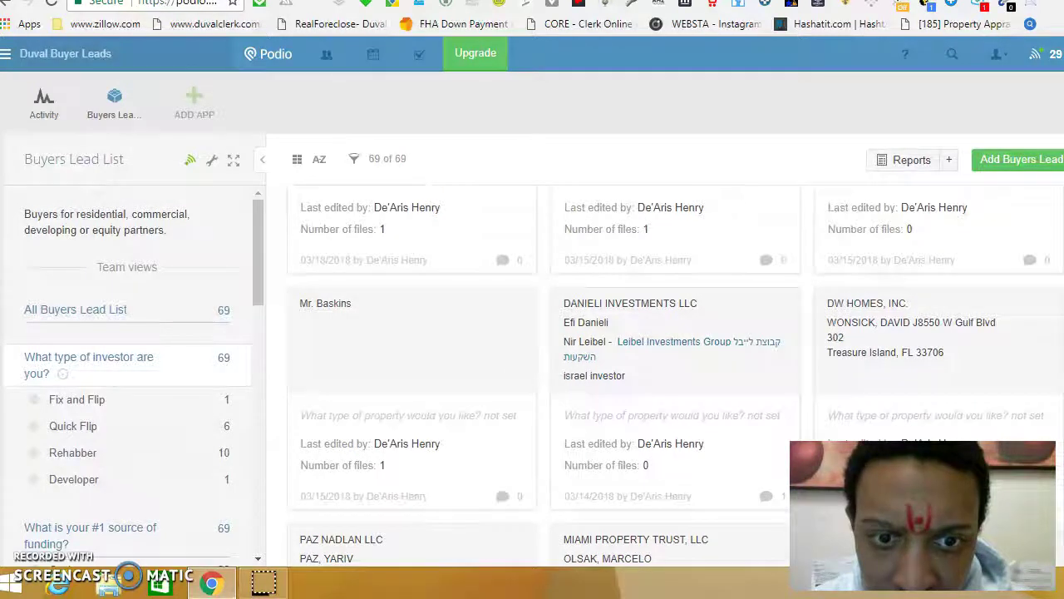
scroll(675, 376, "down", 3)
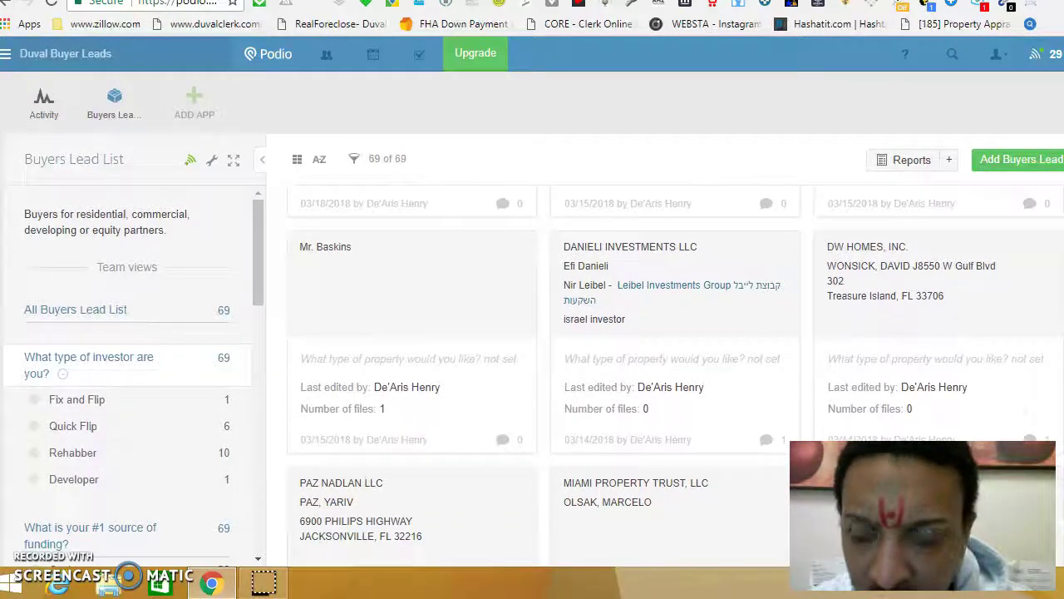
scroll(675, 377, "down", 1)
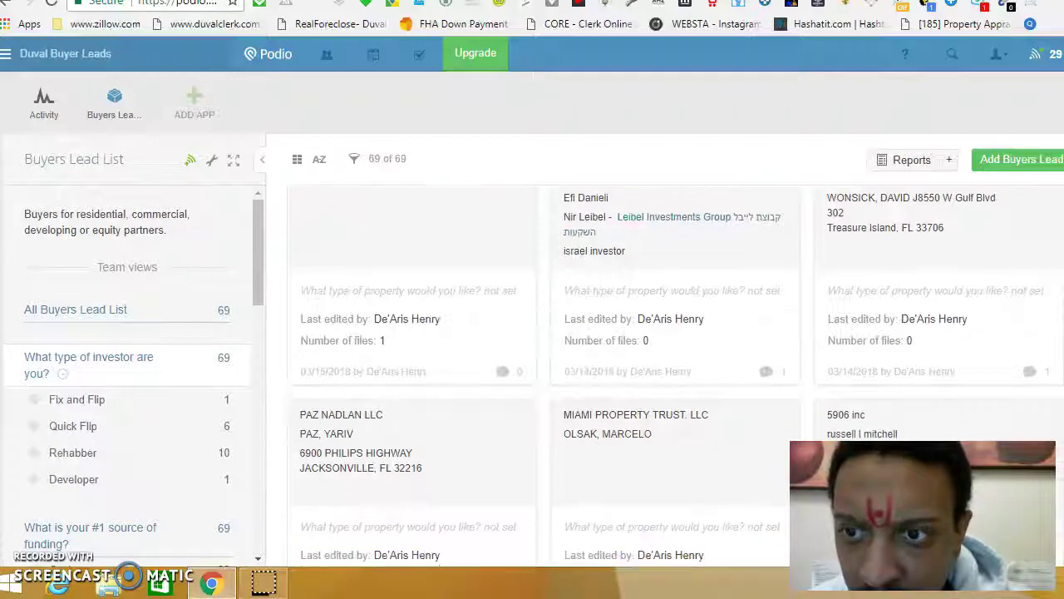
scroll(675, 377, "up", 2)
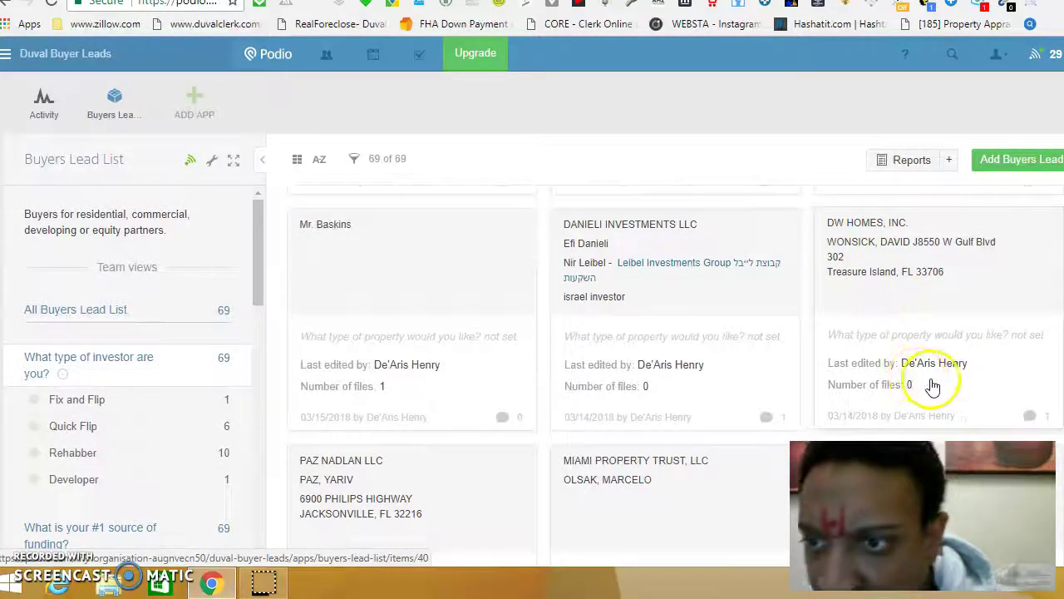
Step: Open the DW HOMES, INC. lead, review its contact fields and like the comment with the calling advice
left_click(956, 301)
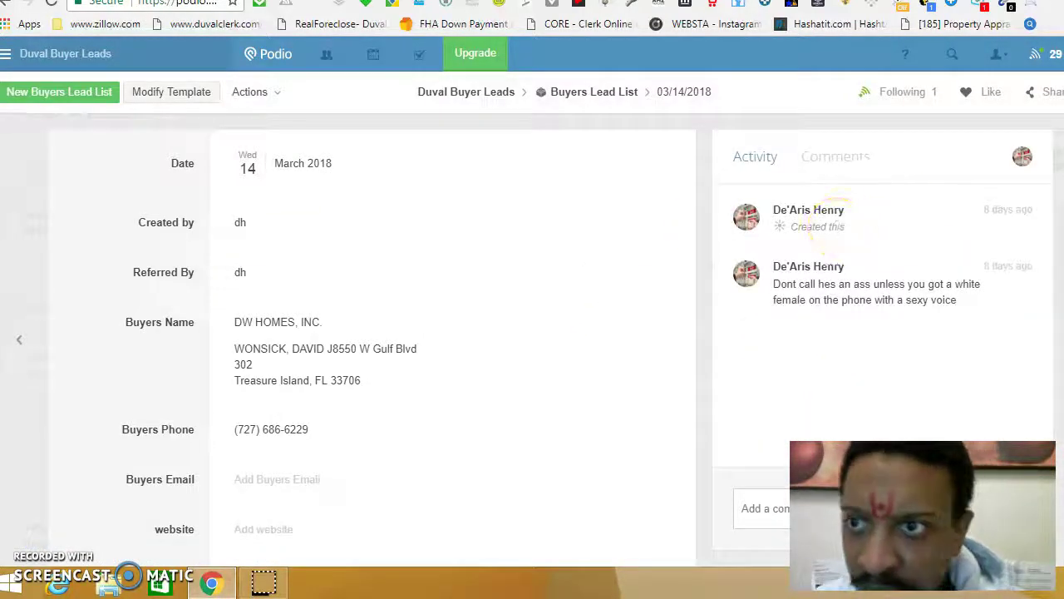
scroll(449, 332, "down", 1)
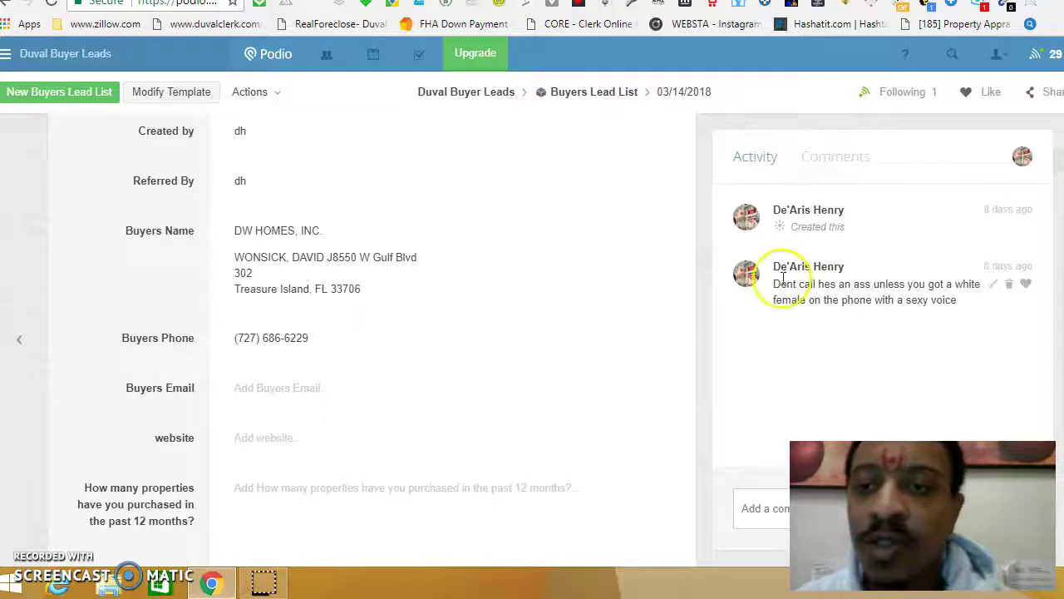
left_click(1027, 285)
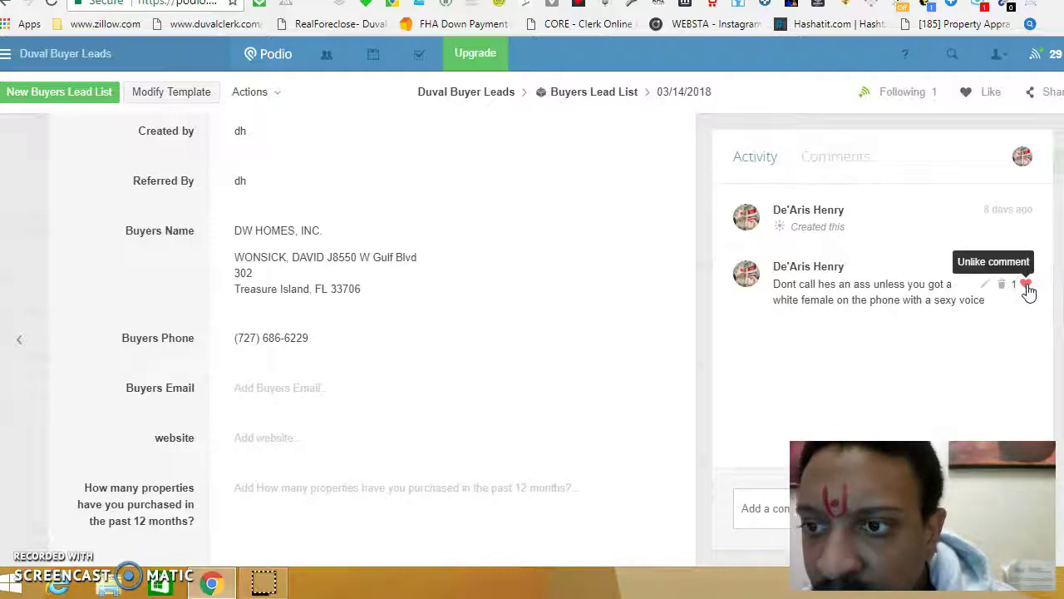
left_click(1026, 285)
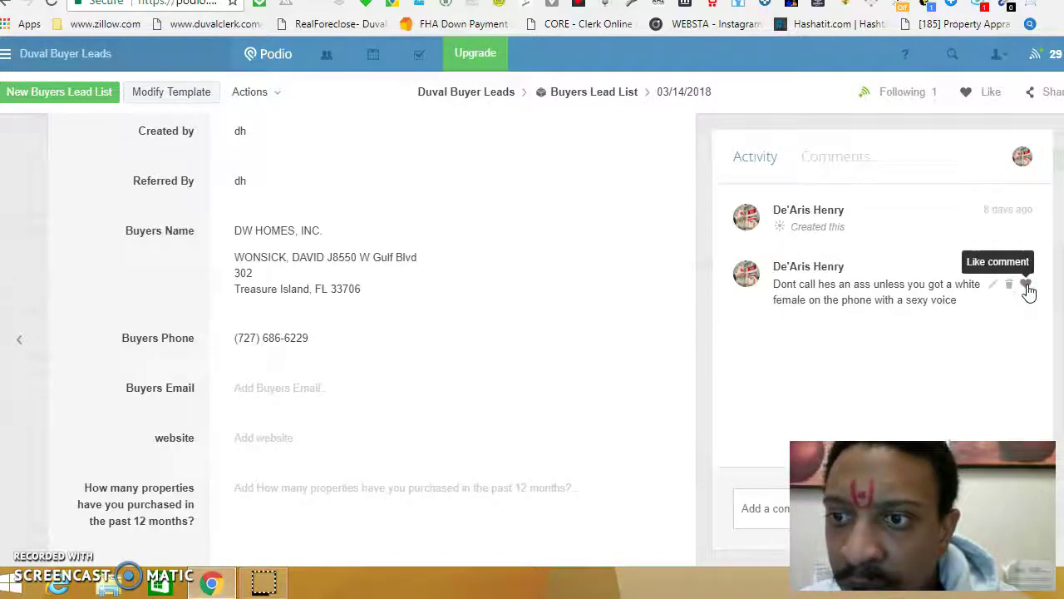
left_click(1027, 285)
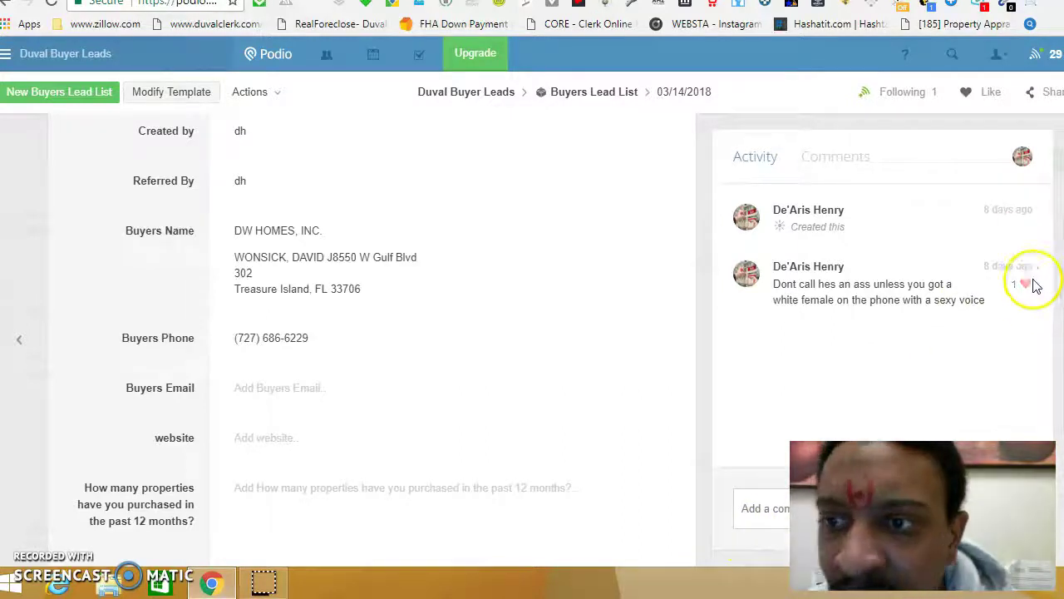
left_click(763, 515)
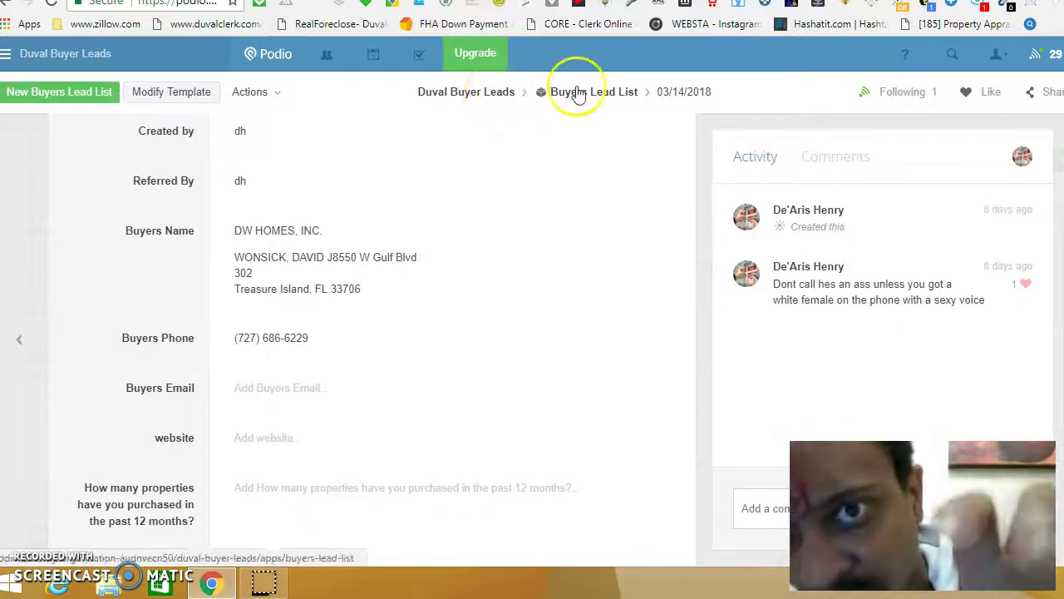
Step: Return to the Buyers Lead List, find the DW HOMES, INC. card again and reopen the record
left_click(603, 97)
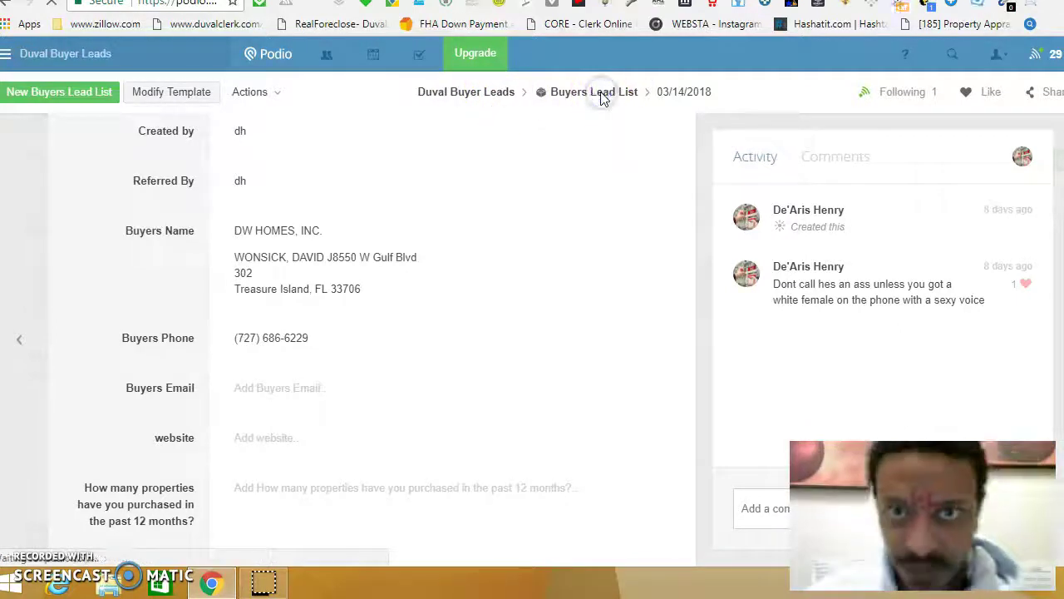
left_click(670, 130)
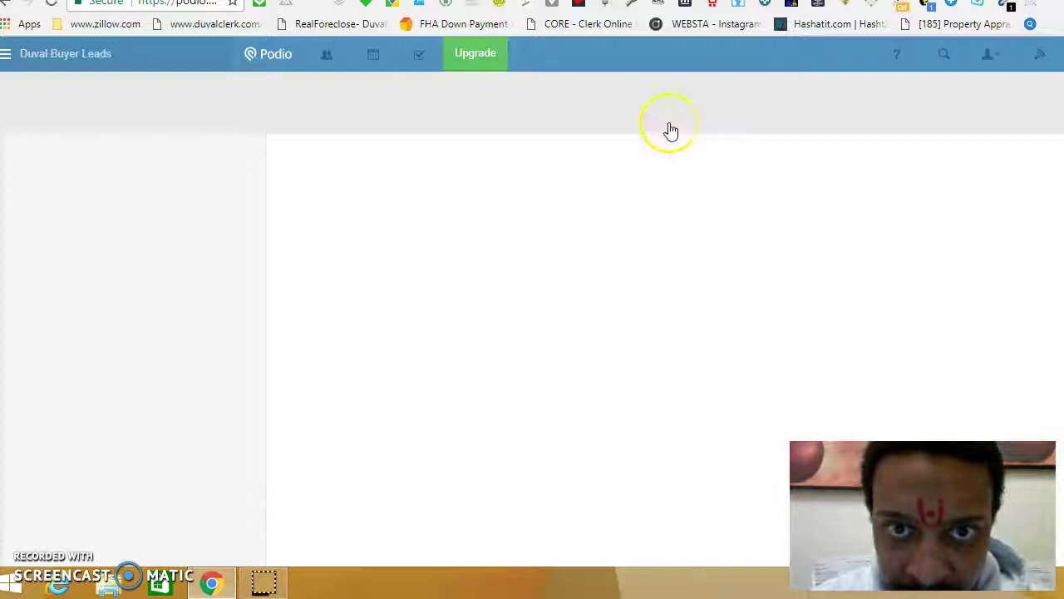
left_click(1029, 190)
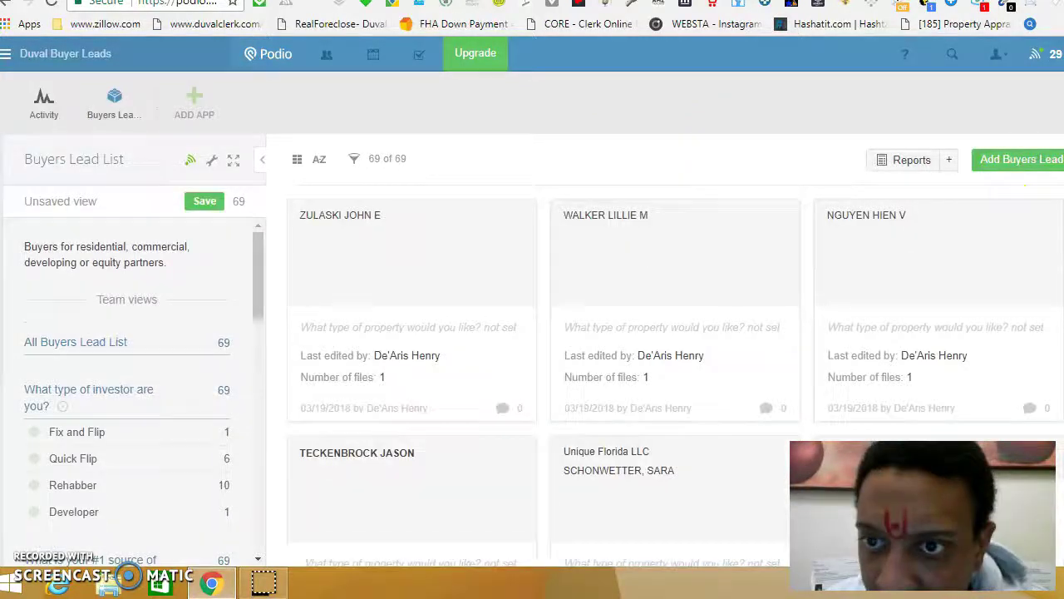
scroll(675, 377, "down", 6)
scroll(675, 377, "down", 10)
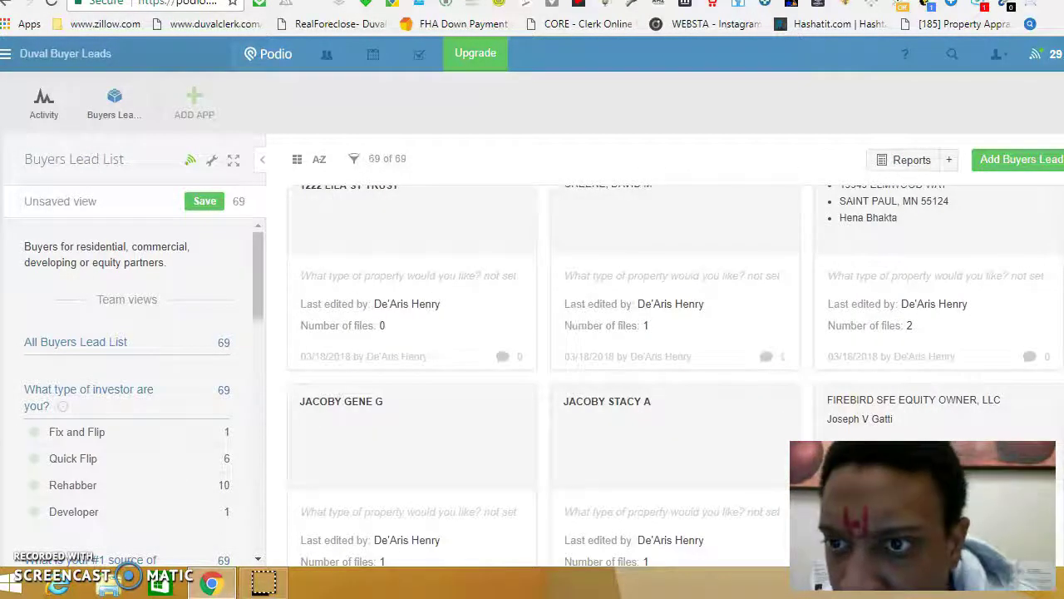
scroll(675, 376, "down", 5)
scroll(675, 377, "down", 4)
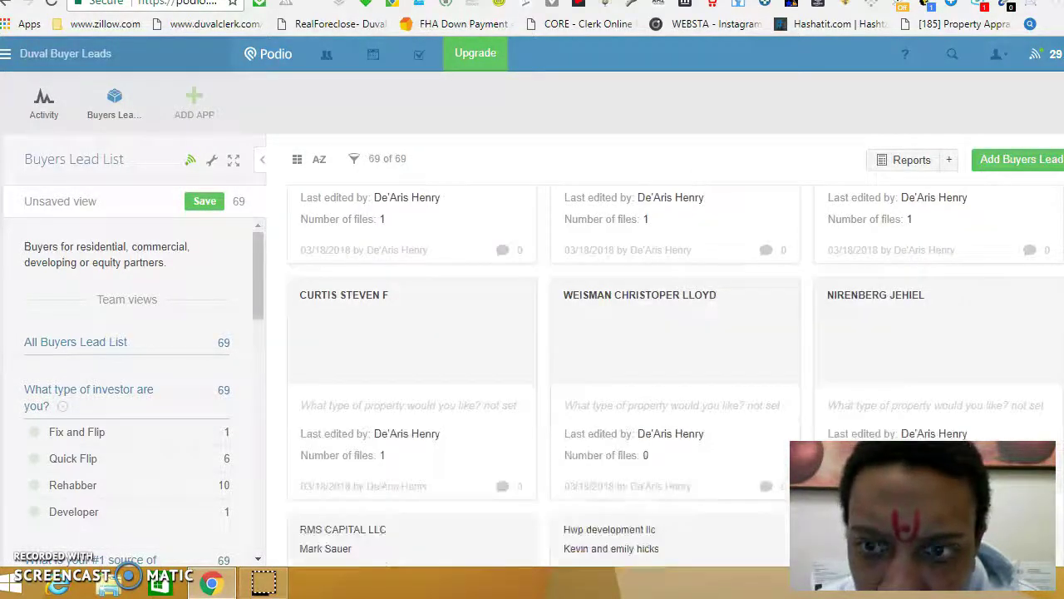
scroll(675, 377, "down", 6)
scroll(675, 377, "down", 3)
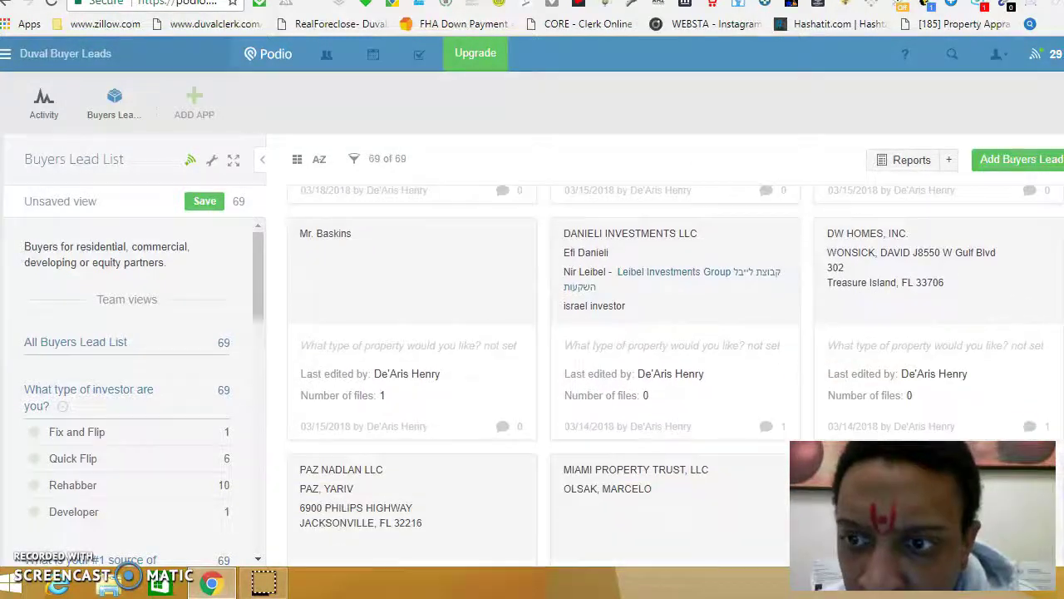
scroll(1038, 434, "down", 3)
scroll(1038, 434, "up", 2)
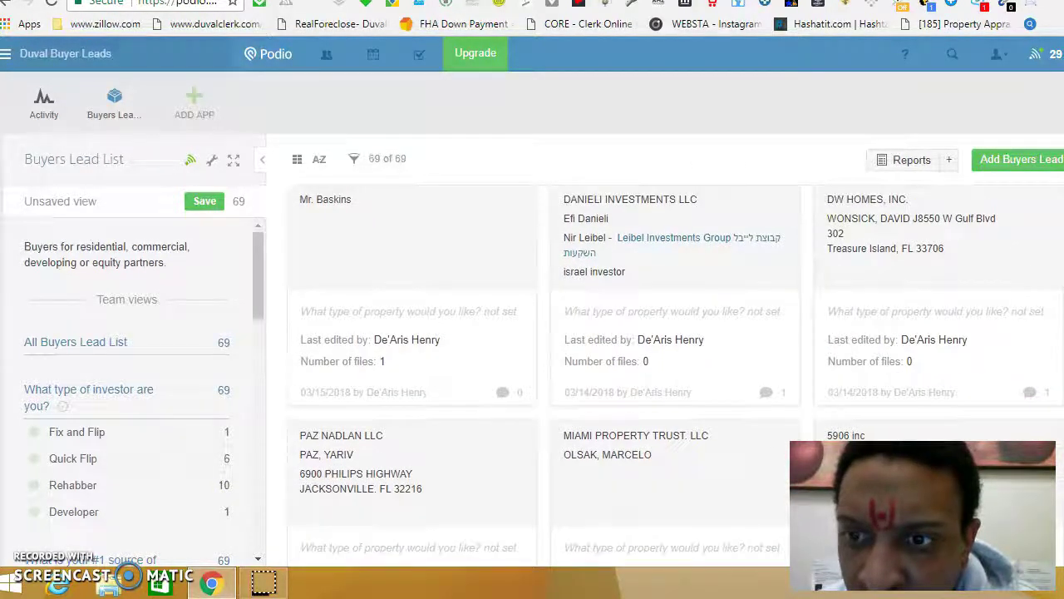
left_click(1035, 395)
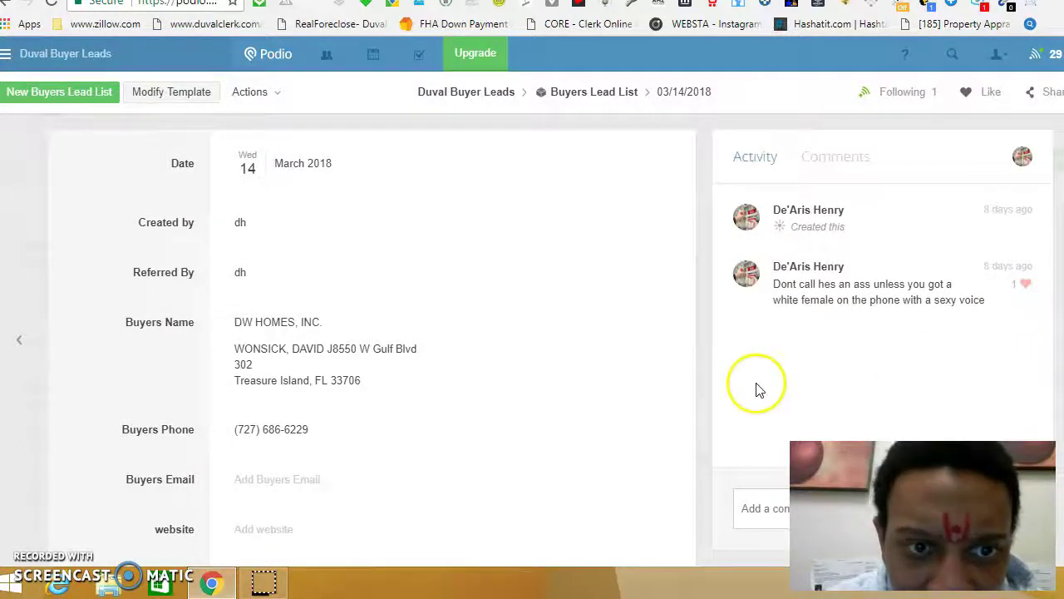
Step: Add "******DO NOT CALL*****" after DW HOMES, INC. in the Buyers Name field, save it and return to the Buyers Lead List
left_click(368, 324)
left_click(382, 397)
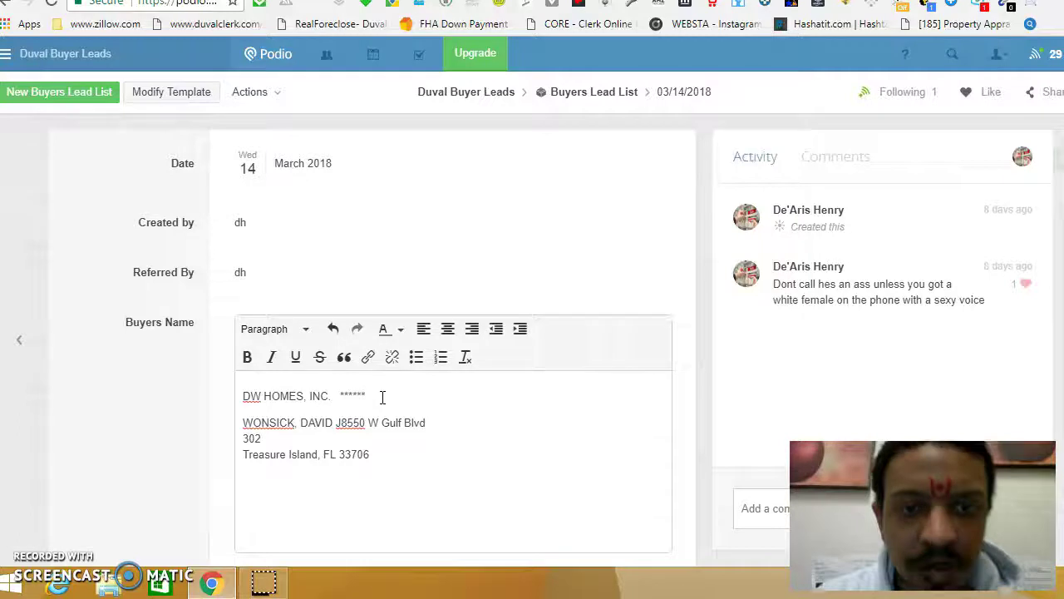
type("******DO NOT CALL*****")
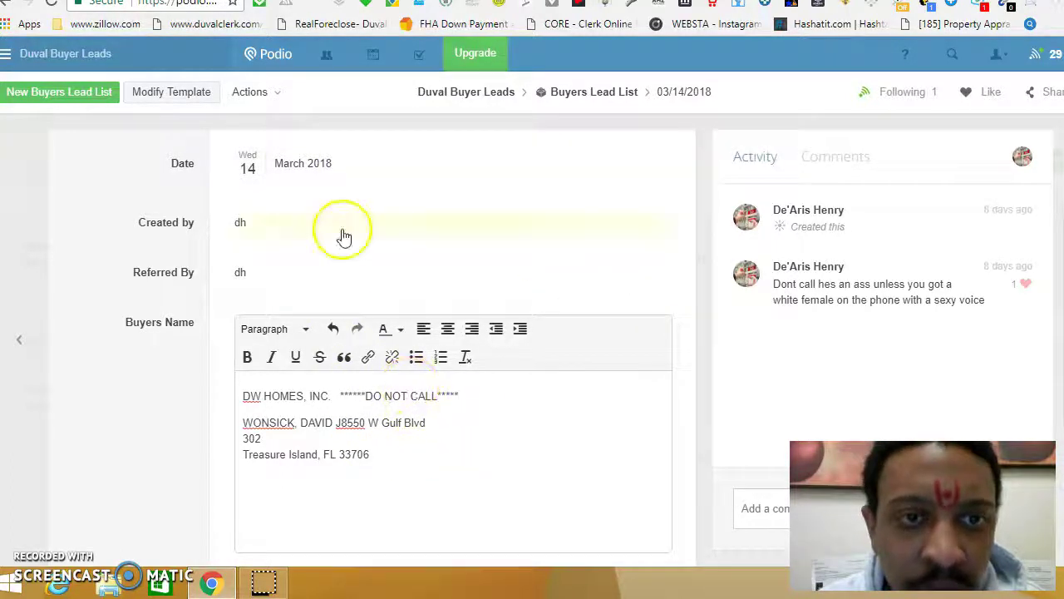
left_click(316, 227)
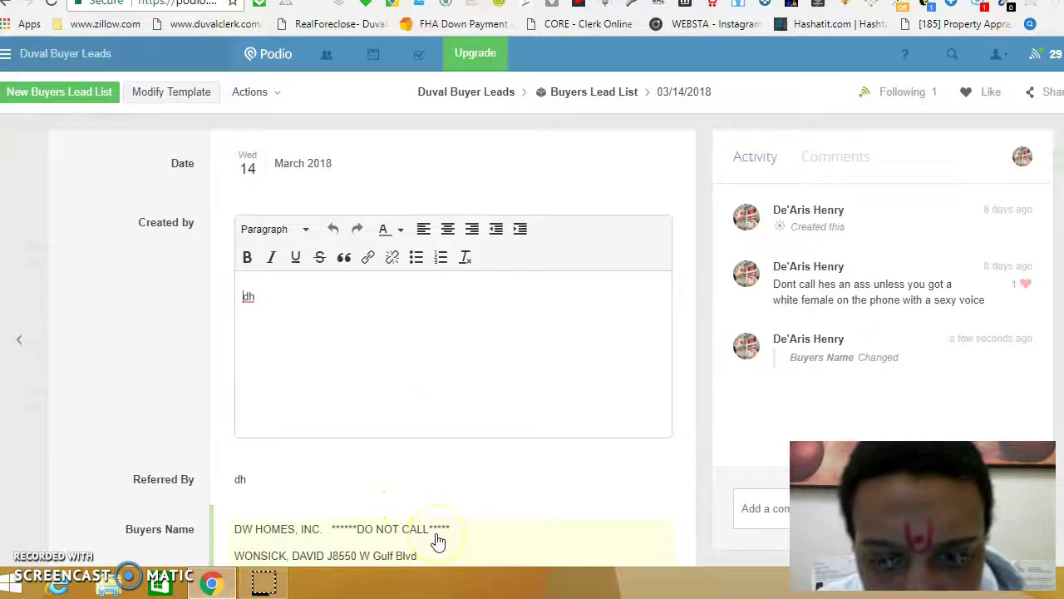
left_click(746, 509)
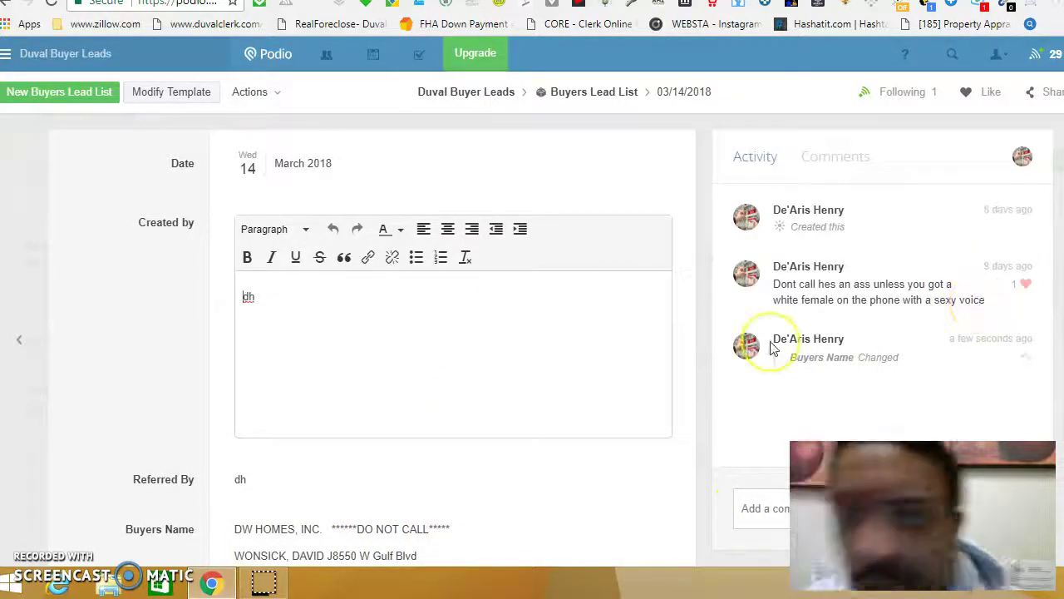
left_click(587, 95)
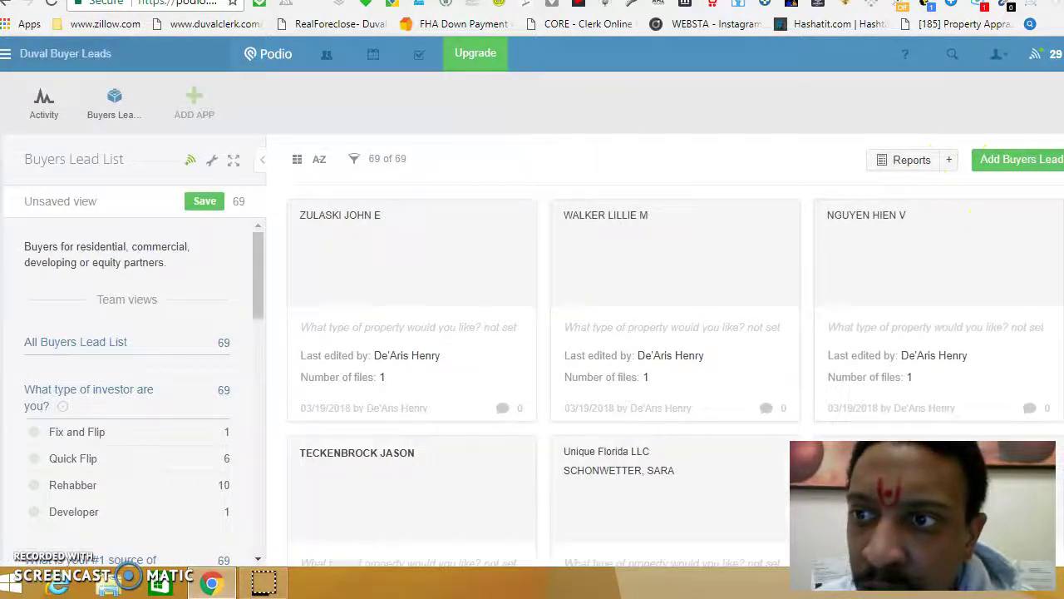
Step: Look through the Buyers Lead List cards from the 03/19/2018 leads back to the mid-March 2018 leads
scroll(1040, 221, "down", 2)
scroll(677, 381, "down", 3)
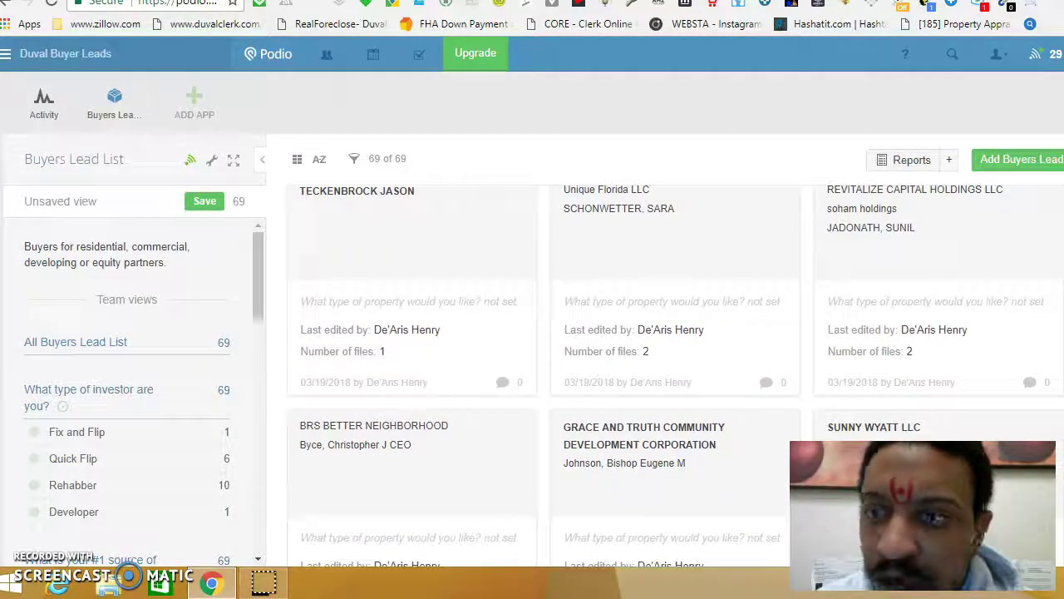
scroll(677, 381, "down", 5)
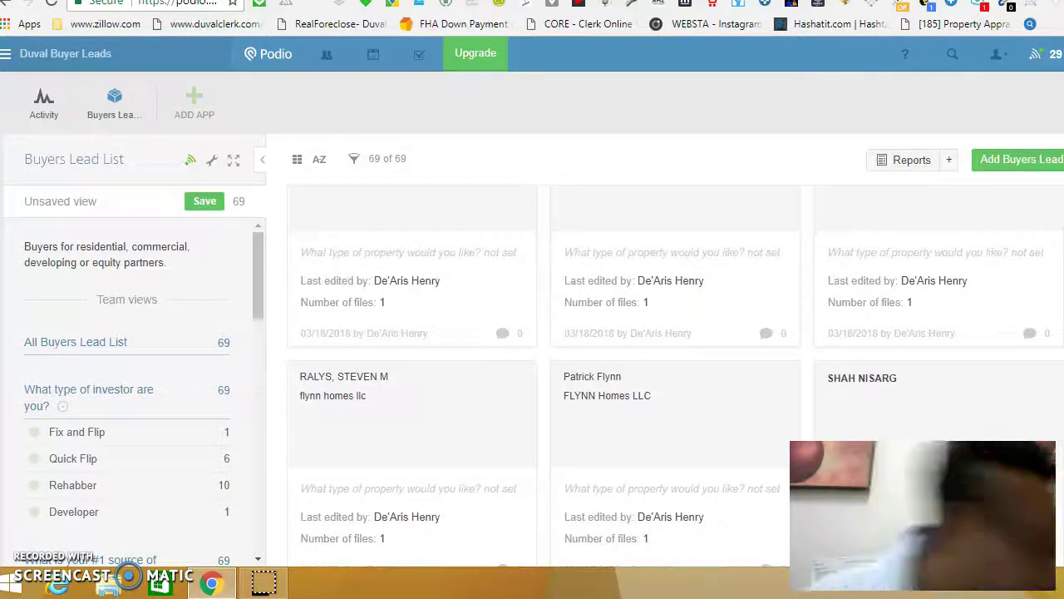
scroll(676, 381, "down", 4)
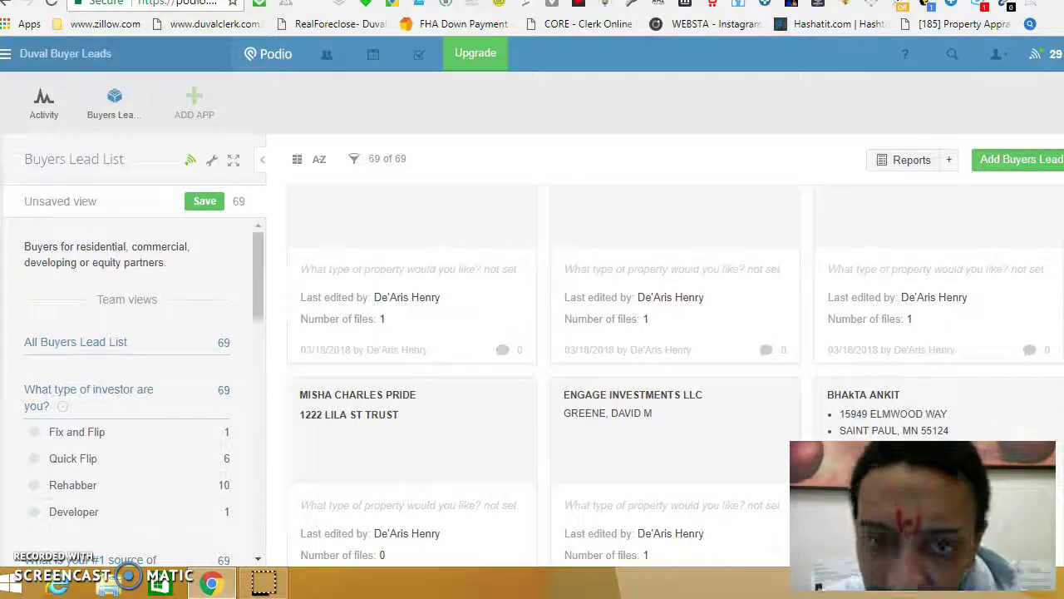
scroll(676, 381, "down", 8)
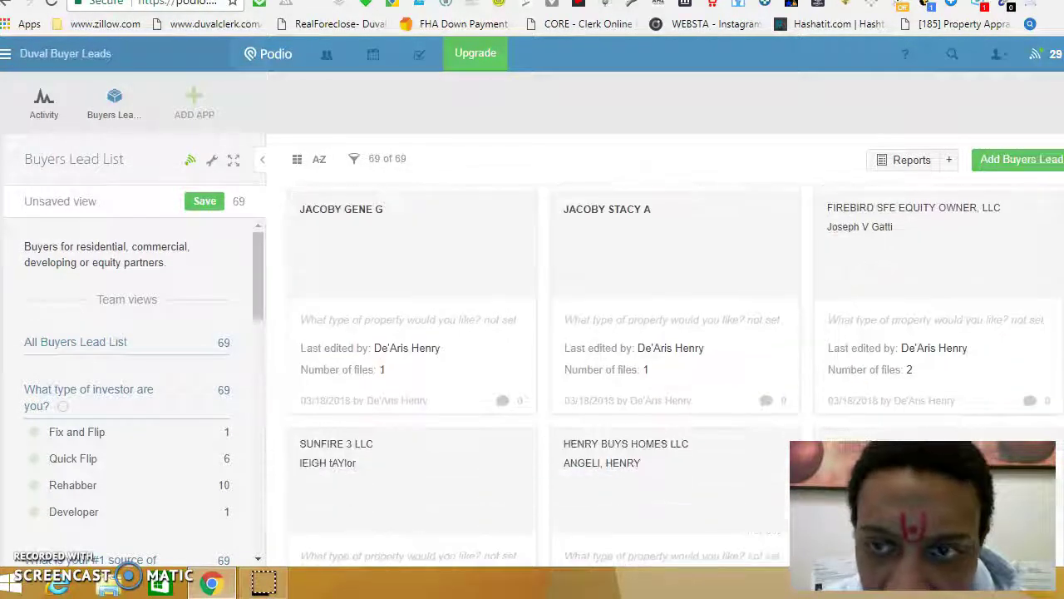
scroll(677, 381, "down", 3)
scroll(677, 381, "down", 5)
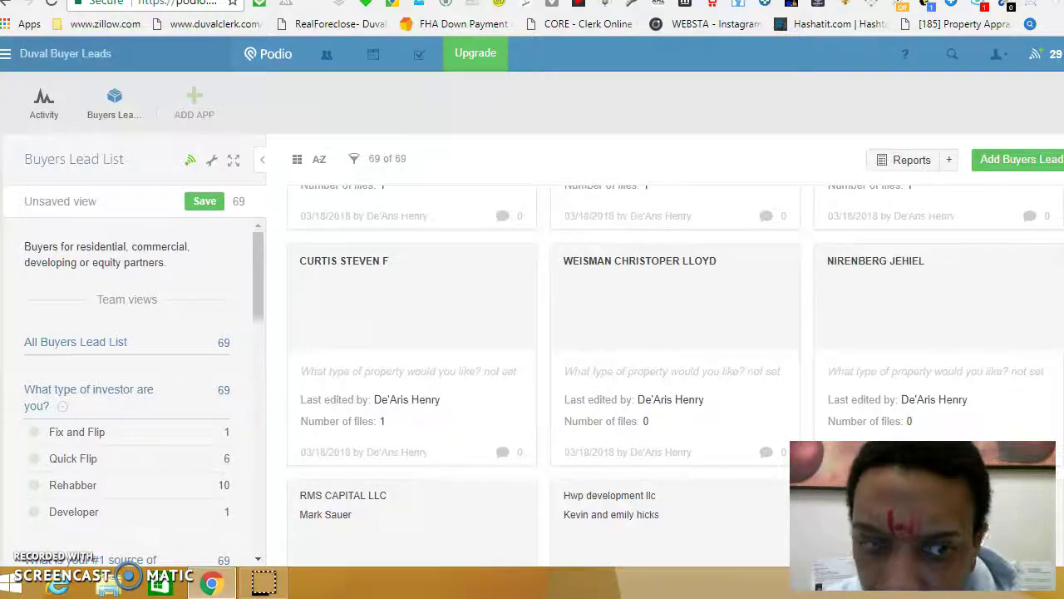
scroll(677, 381, "down", 8)
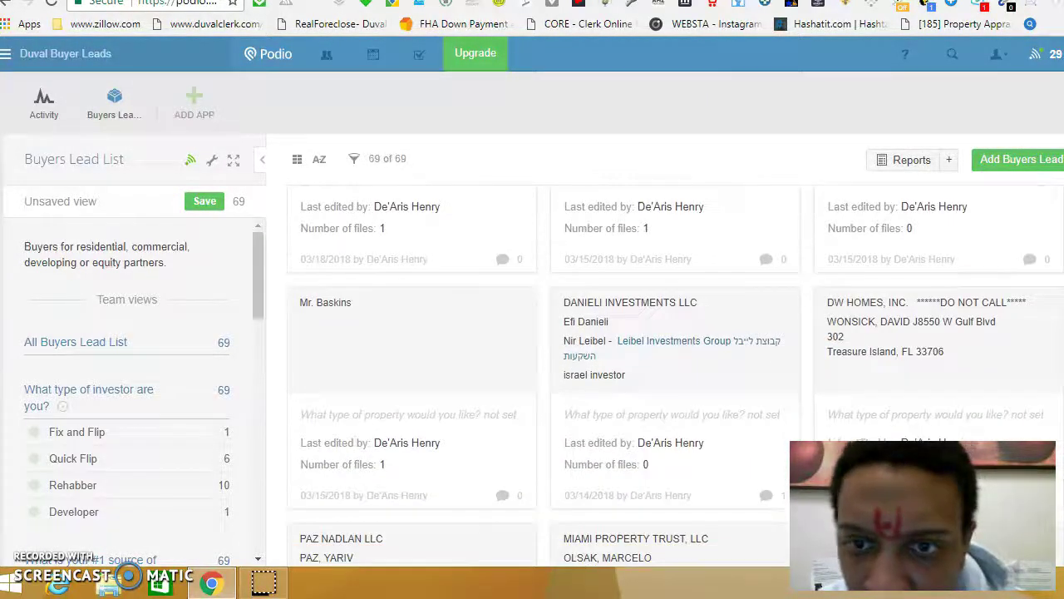
scroll(677, 381, "up", 1)
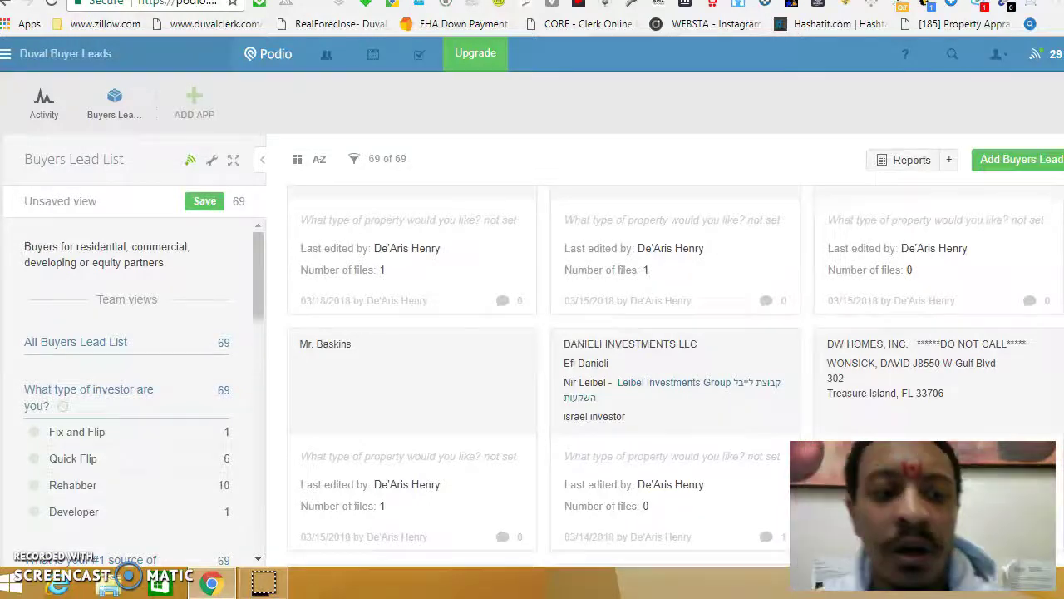
Step: Open the DANIELI INVESTMENTS LLC lead, review its contact fields and activity, and return to the Buyers Lead List
left_click(673, 422)
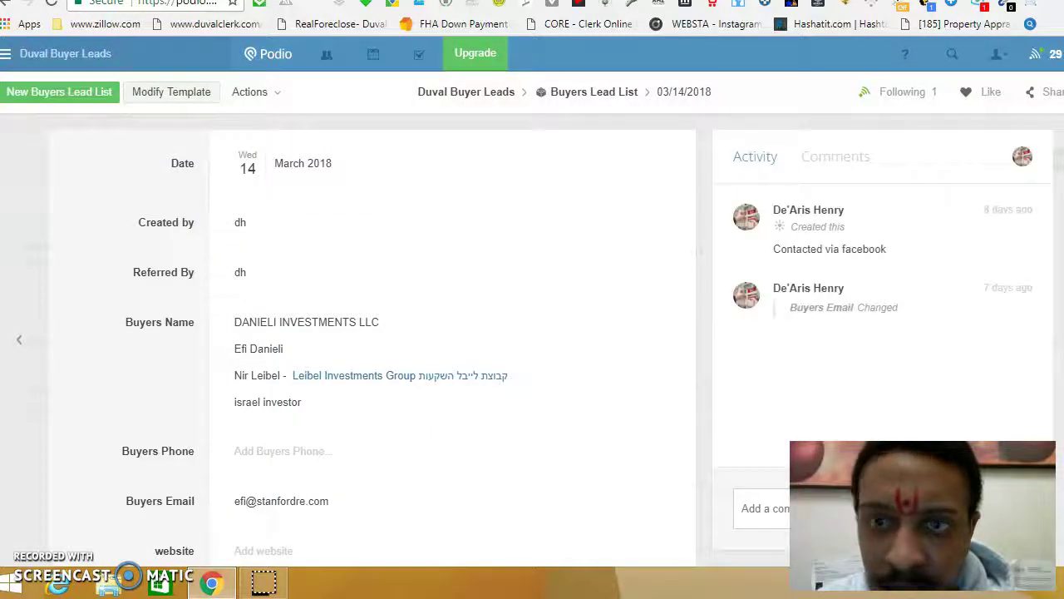
scroll(374, 349, "down", 3)
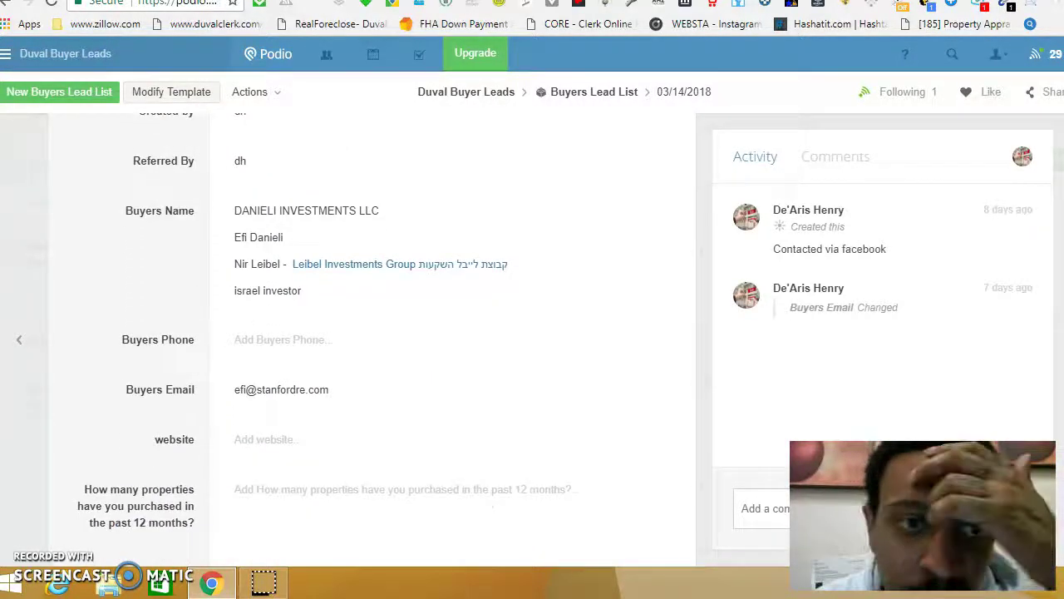
left_click(583, 94)
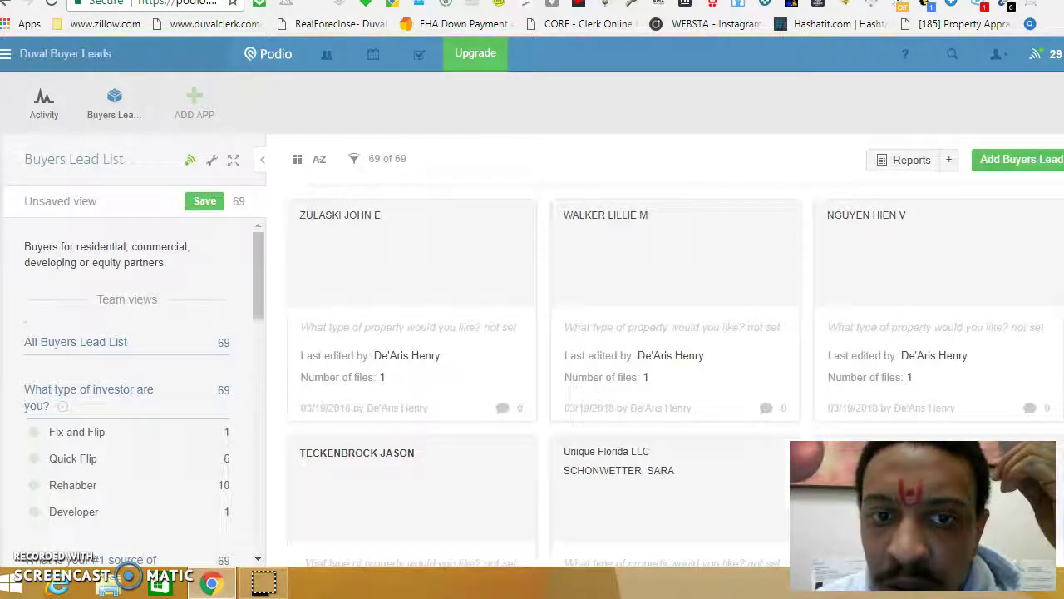
Step: Find the 03/15/2018 lead card just before DANIELI INVESTMENTS LLC in the Buyers Lead List and open its record
scroll(675, 399, "down", 3)
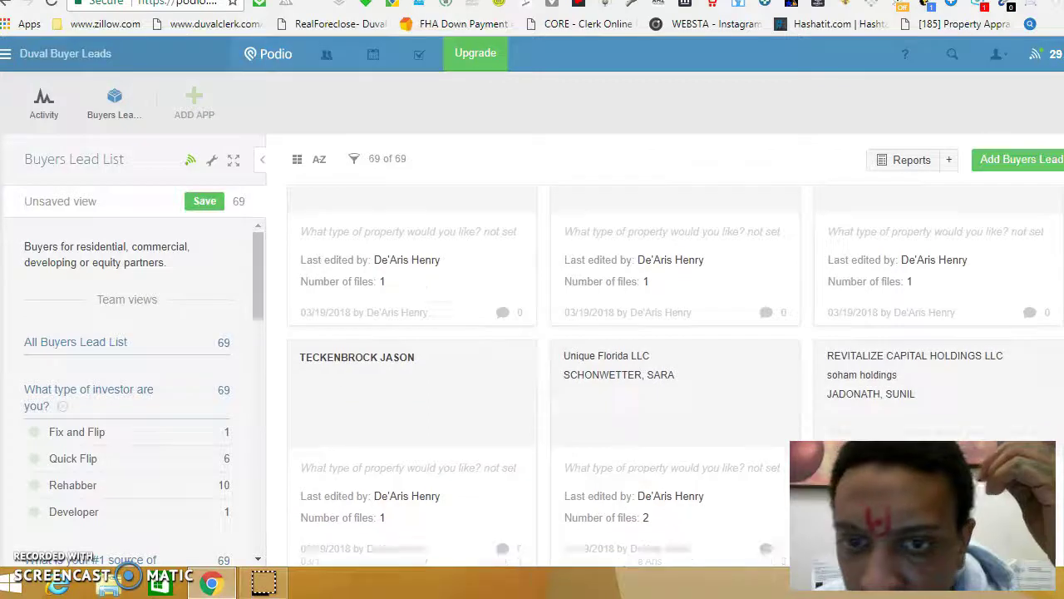
scroll(675, 374, "down", 8)
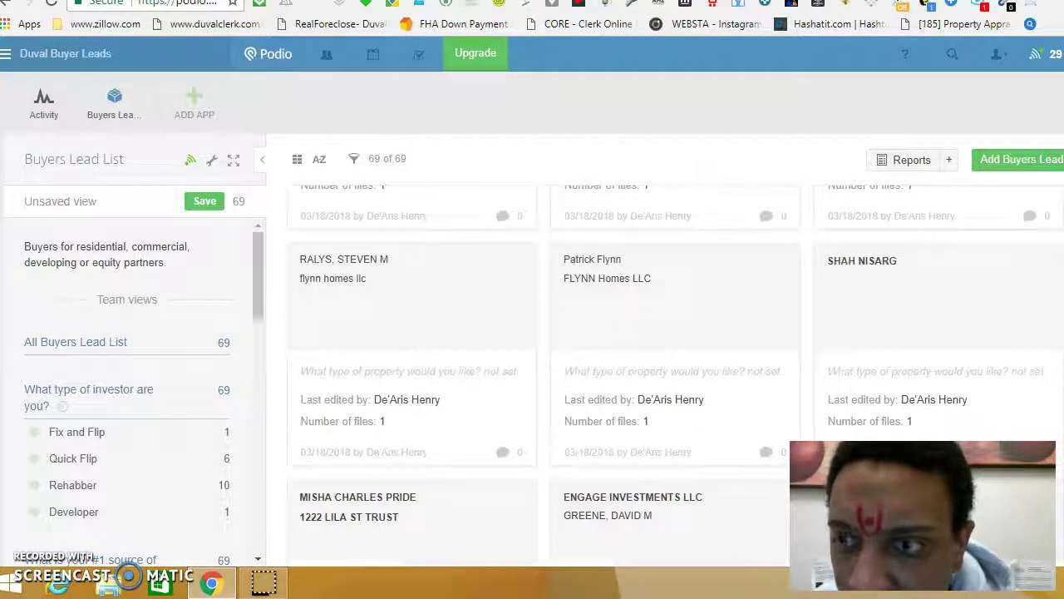
scroll(675, 375, "down", 9)
scroll(675, 374, "down", 5)
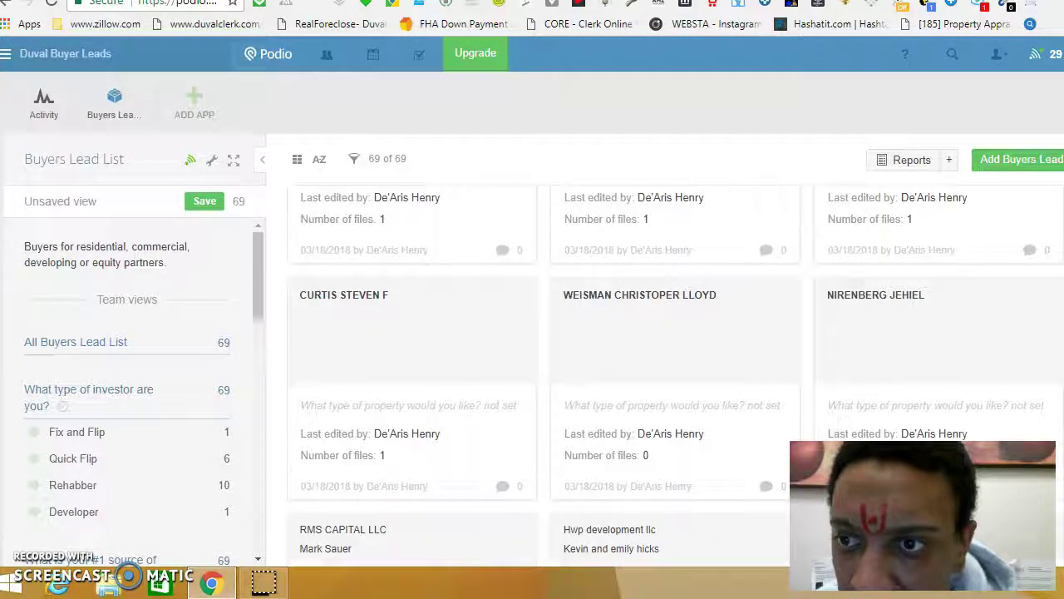
scroll(676, 374, "down", 7)
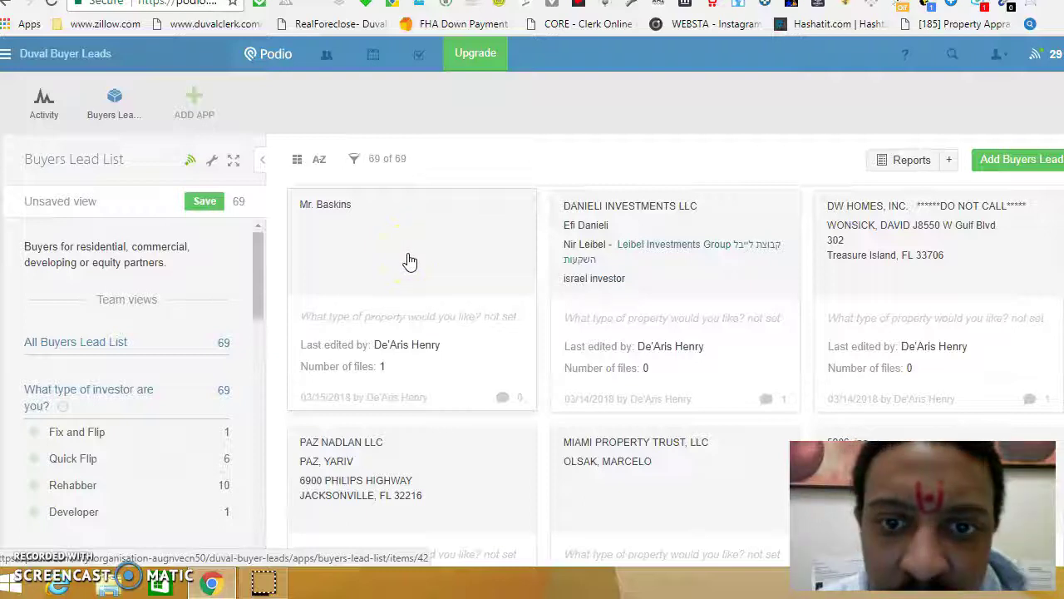
left_click(425, 273)
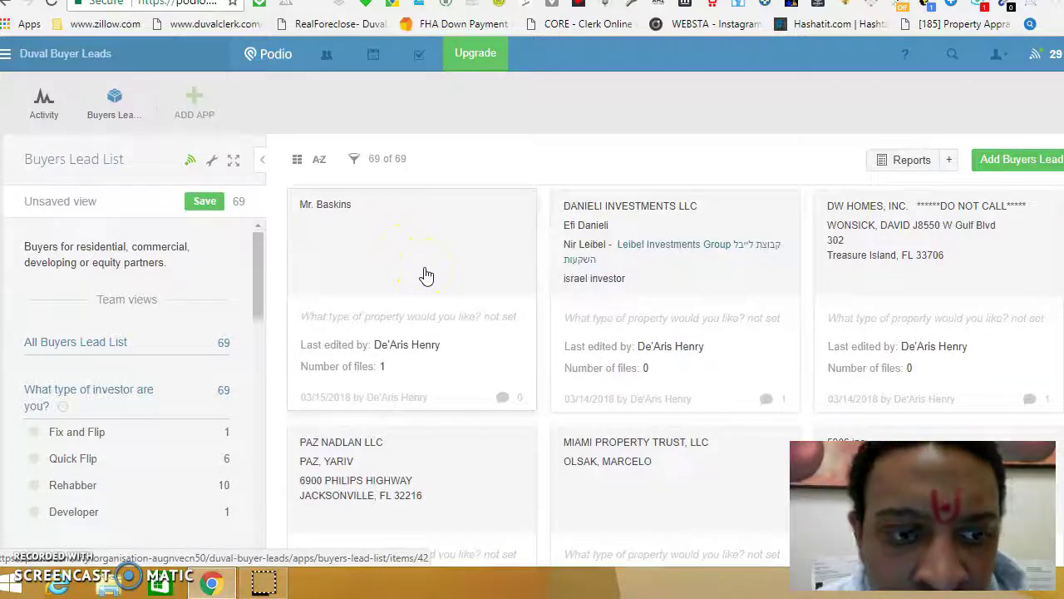
left_click(424, 269)
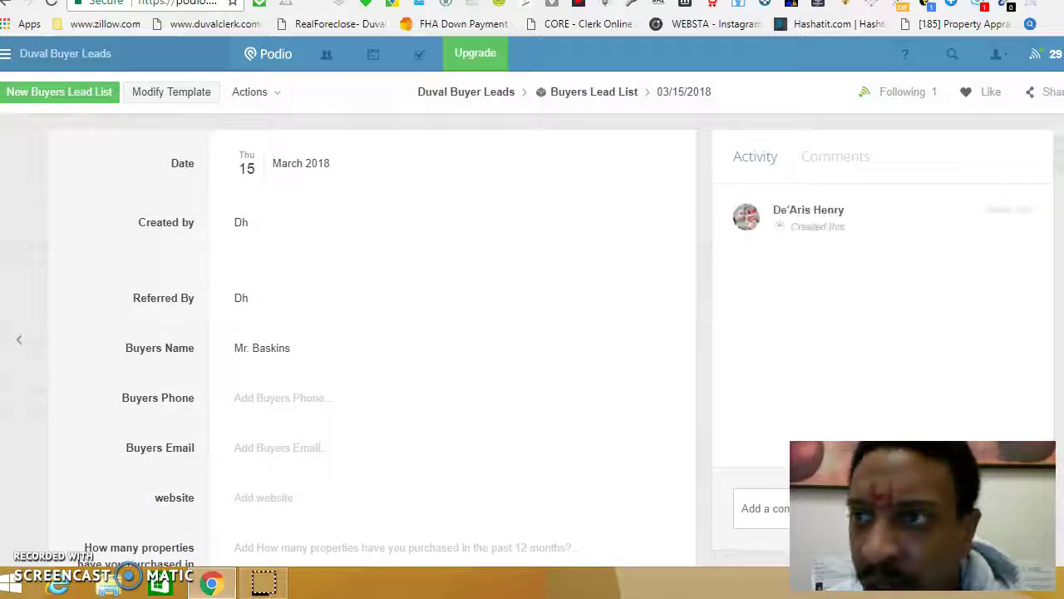
Step: Review the 03/15/2018 lead's fields from the contact details to the attached file and back to the date
scroll(373, 341, "down", 2)
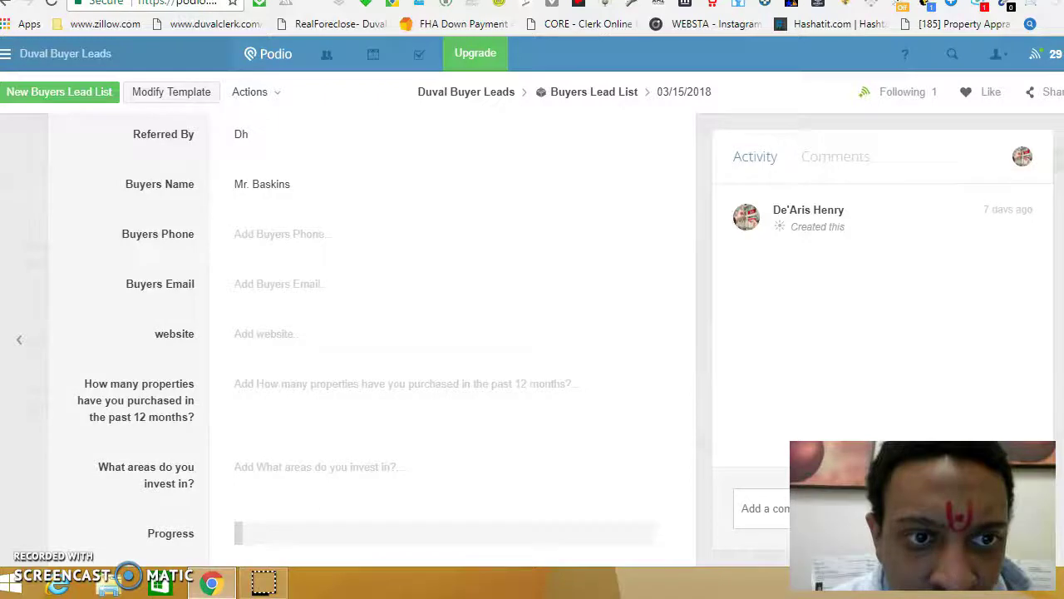
scroll(372, 341, "down", 7)
scroll(372, 341, "down", 7)
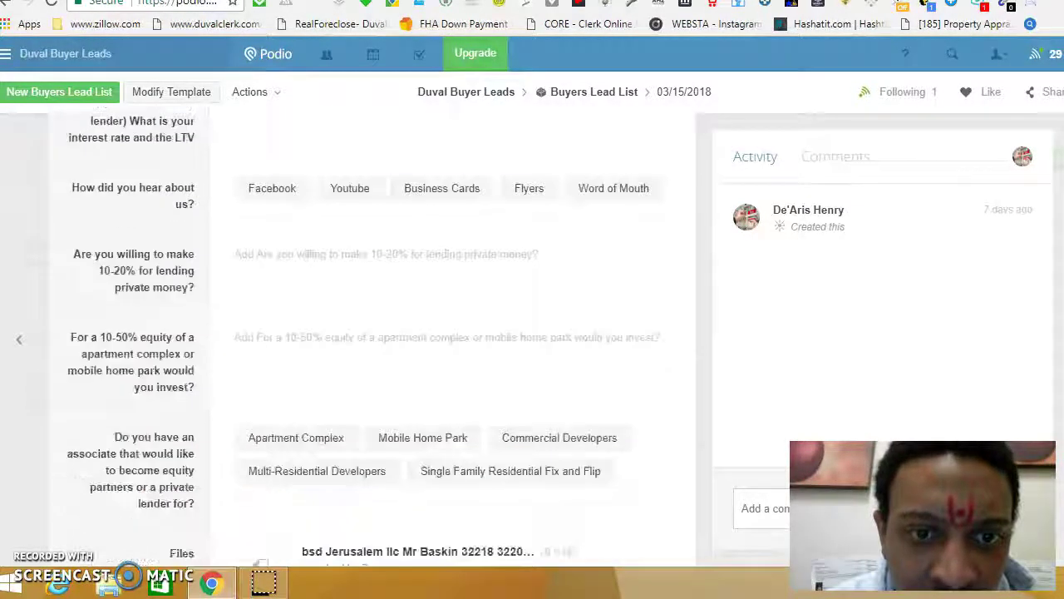
scroll(373, 341, "down", 2)
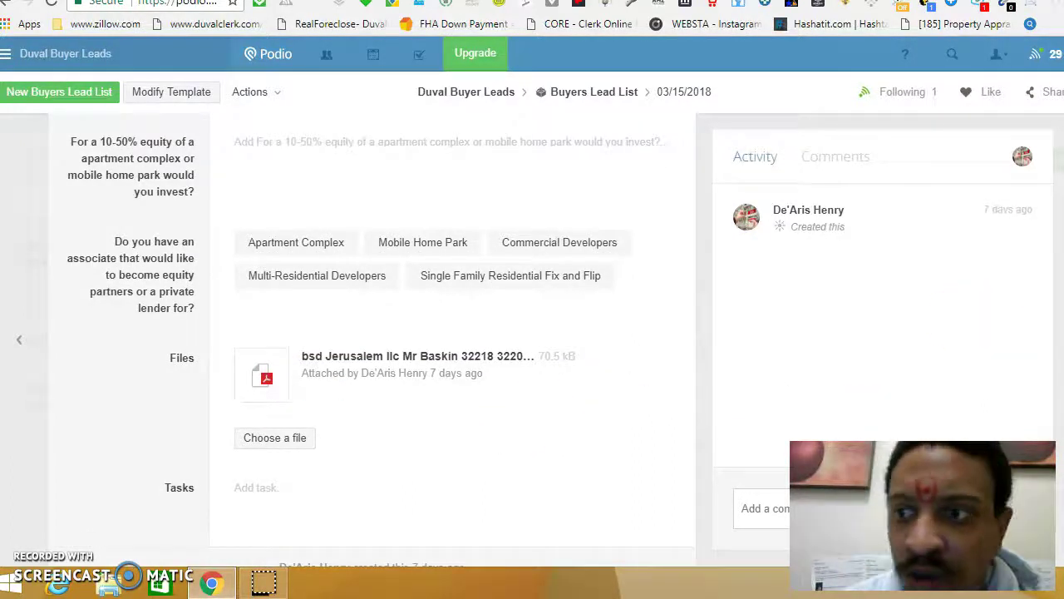
scroll(372, 341, "up", 12)
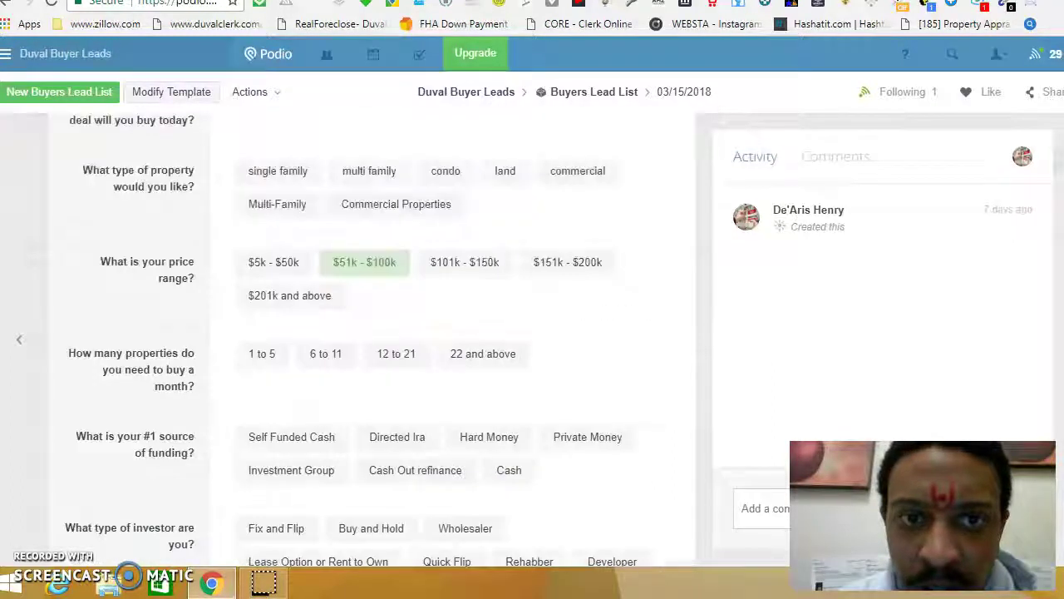
scroll(372, 341, "up", 4)
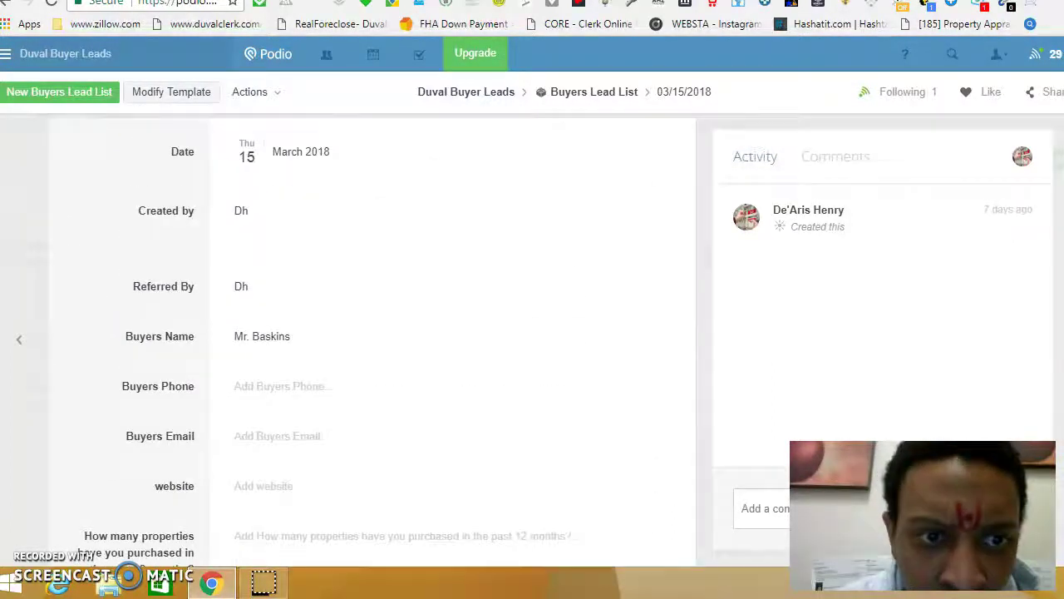
Step: Recheck the lead's contact and investment fields, and open the attached "bsd Jerusalem llc" PDF to view the buyer's search report
scroll(372, 341, "down", 2)
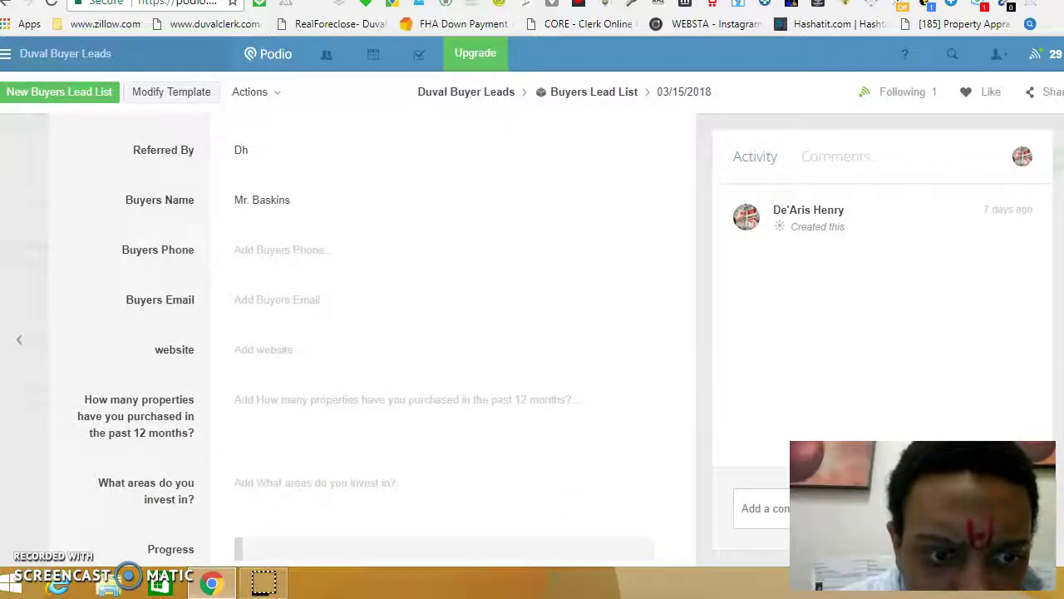
scroll(373, 341, "down", 1)
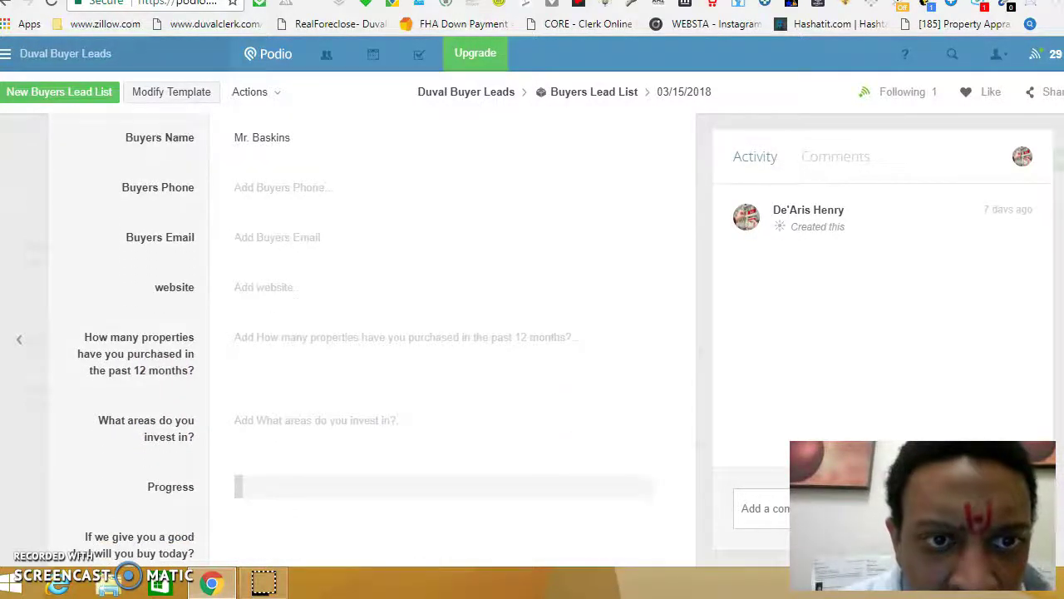
scroll(372, 341, "up", 1)
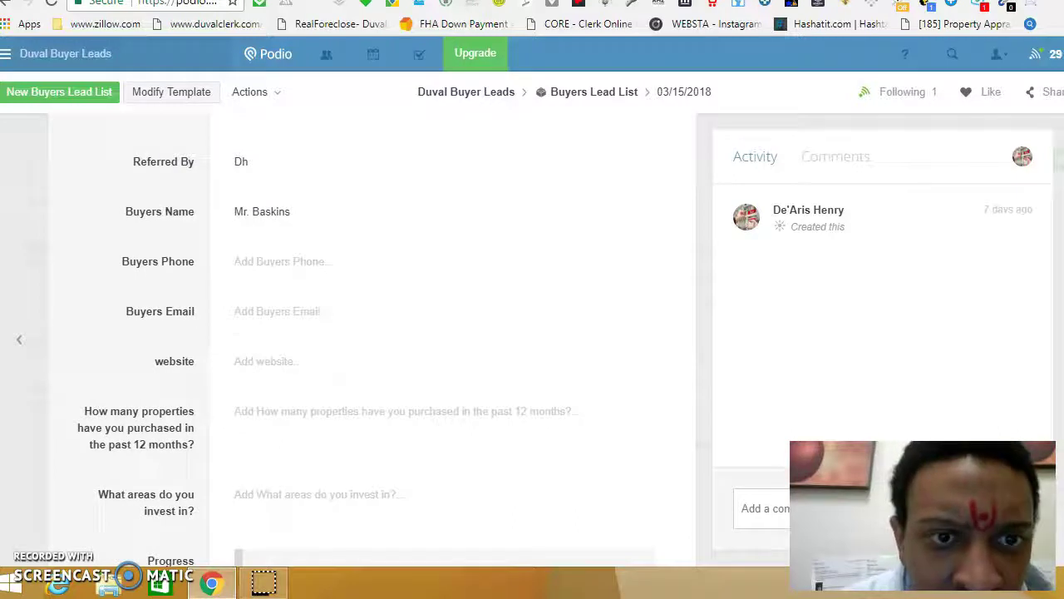
scroll(372, 341, "down", 7)
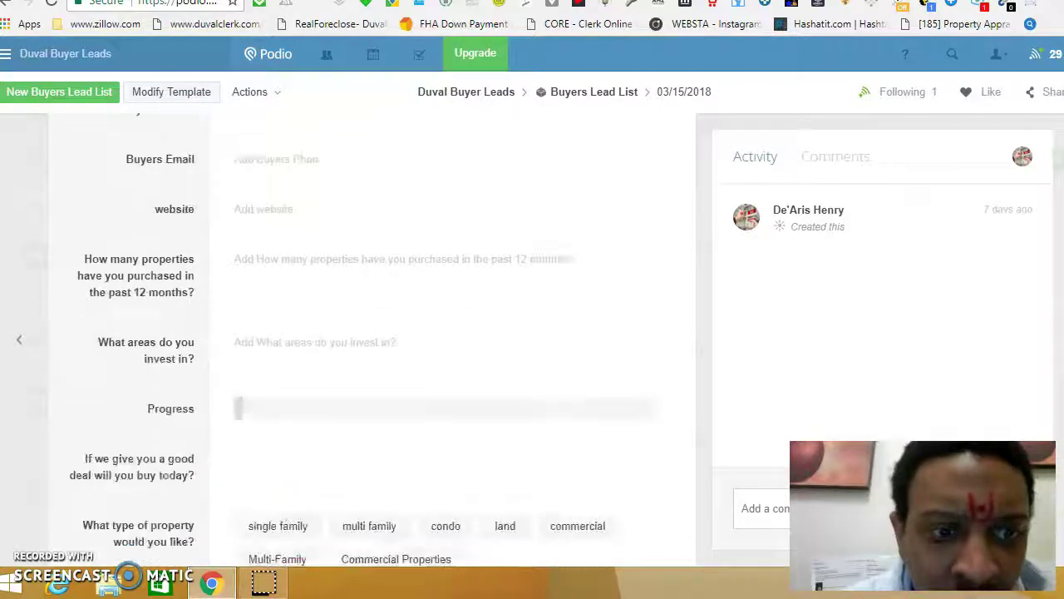
scroll(373, 340, "down", 8)
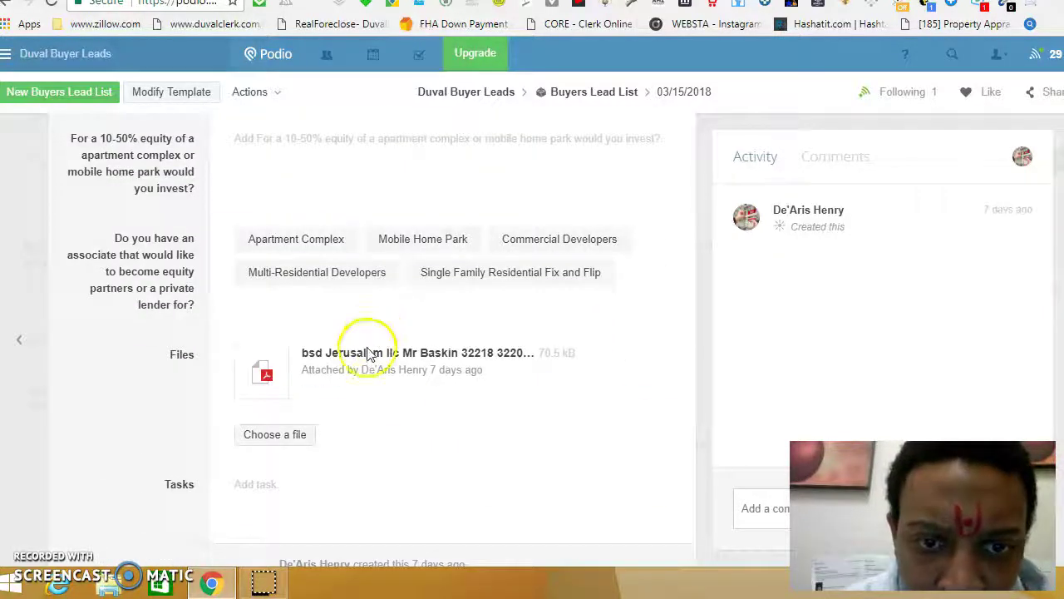
mouse_move(421, 365)
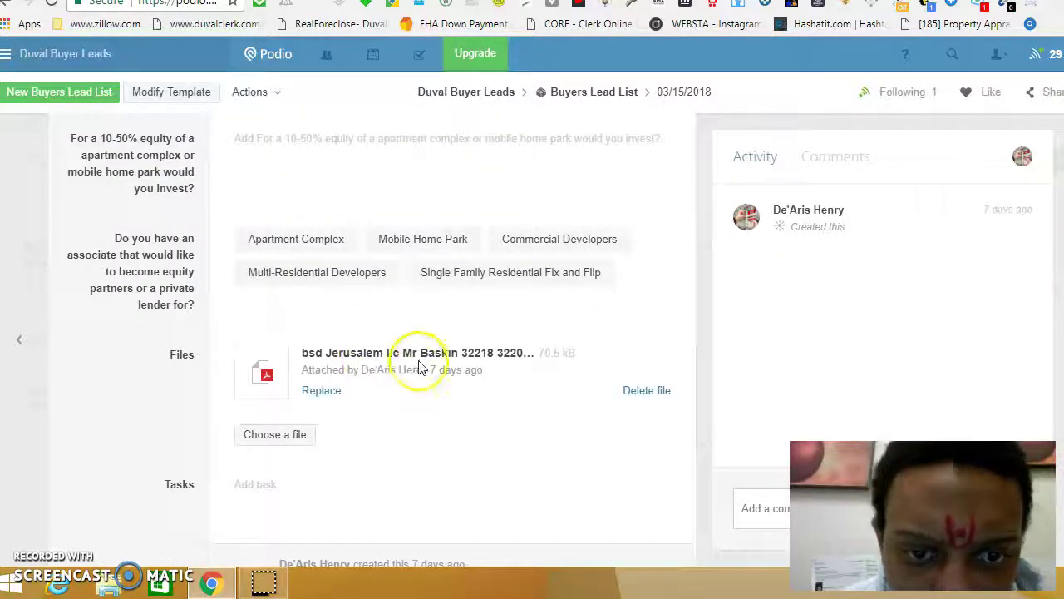
left_click(469, 358)
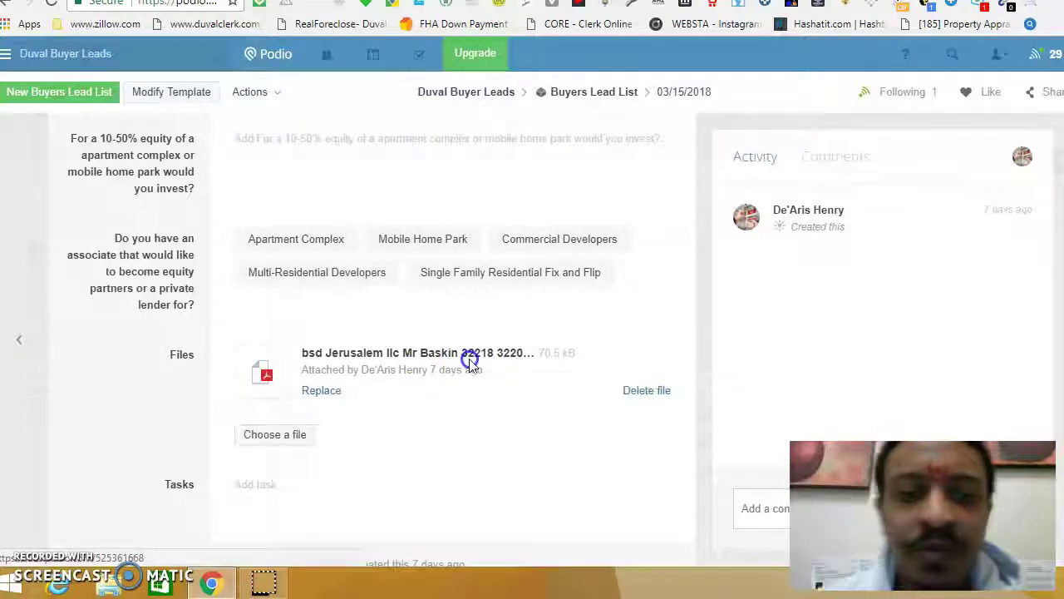
left_click(642, 356)
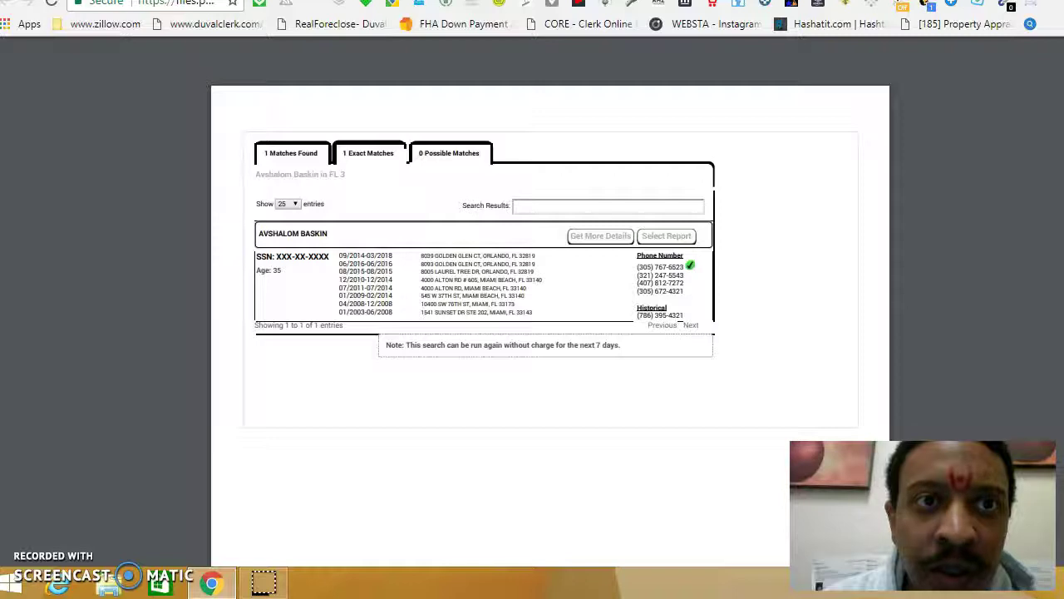
Step: Switch to Google Voice, open the March 14 conversation just below the Unknown one and copy its "Good afternoon" purchase inquiry message
key("ctrl+Tab")
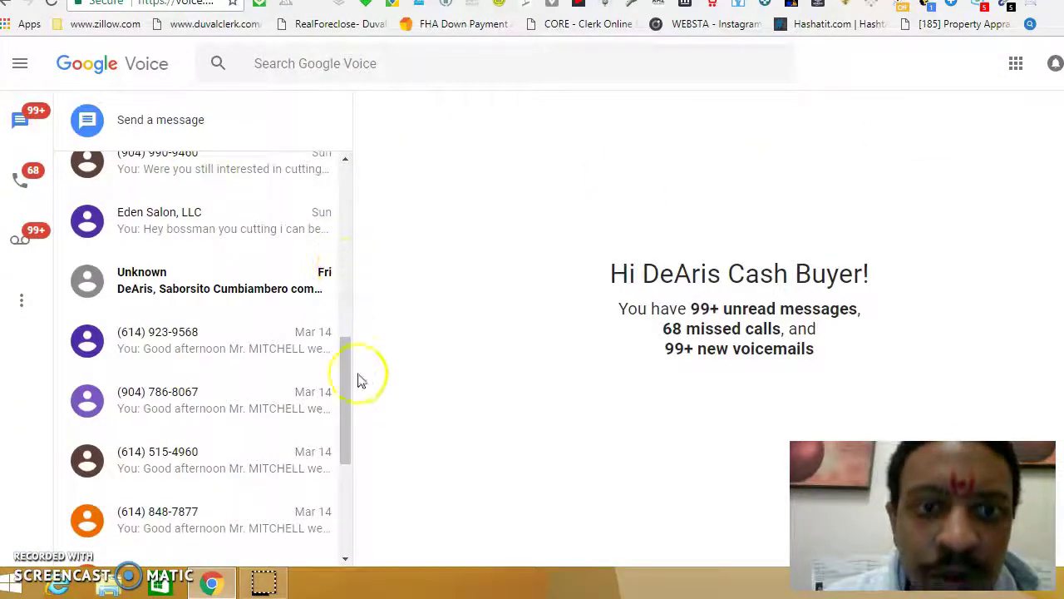
left_click_drag(348, 378, 349, 126)
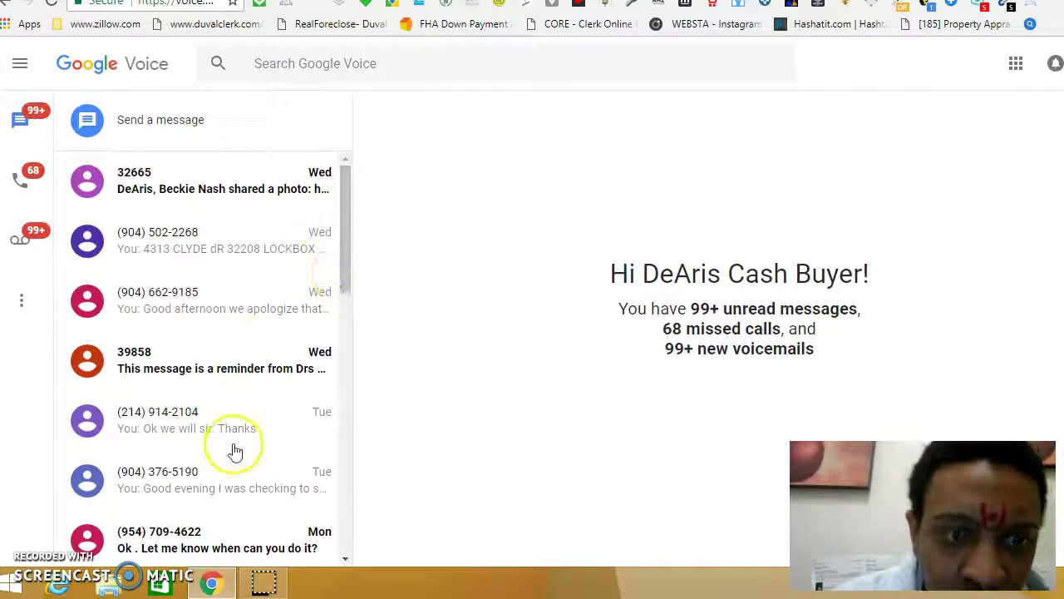
left_click_drag(343, 239, 345, 386)
left_click(218, 374)
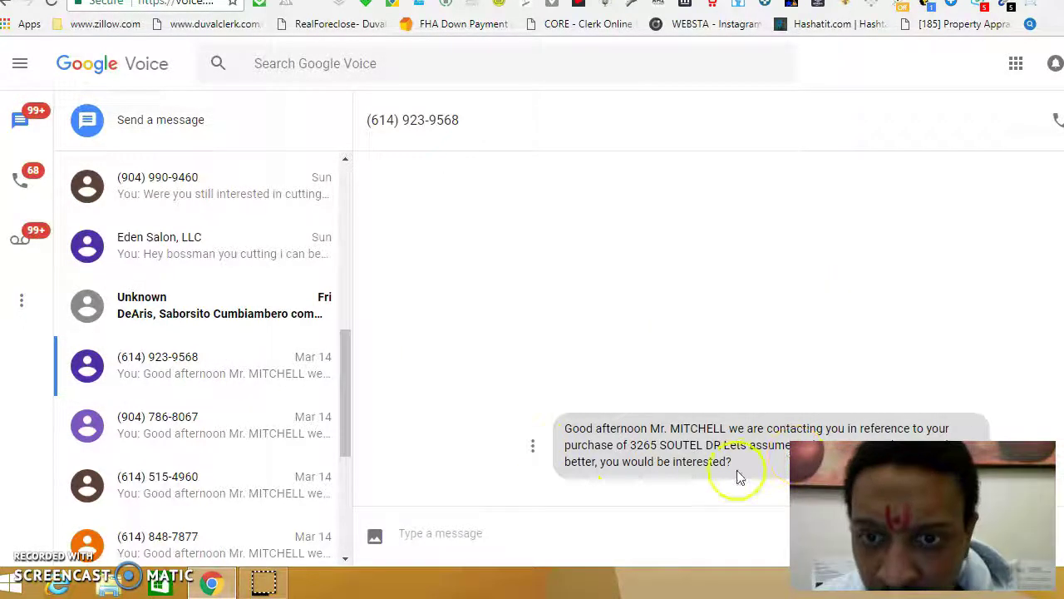
left_click_drag(736, 472, 551, 435)
key("ctrl+c")
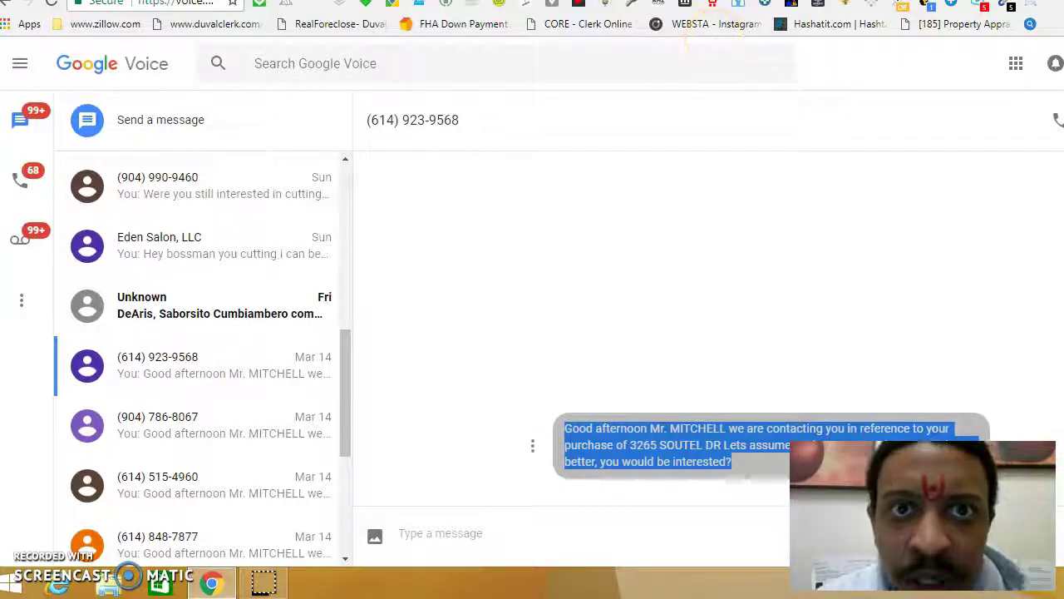
Step: Switch to Slack and paste the copied purchase inquiry message into the open direct message with the assistant
left_click(457, 1)
left_click(281, 524)
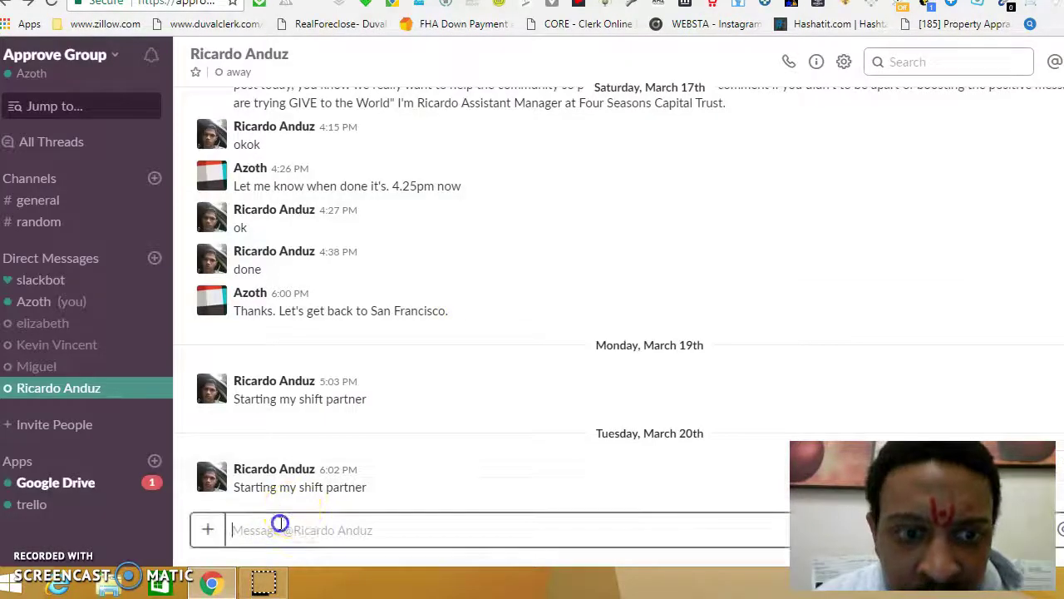
key("ctrl+v")
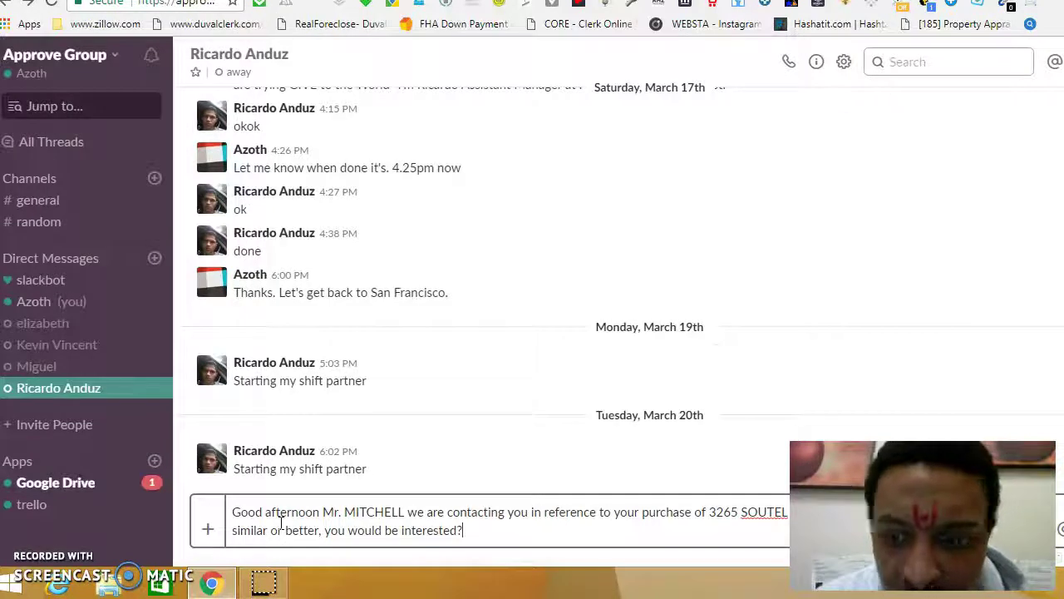
Step: Send the pasted purchase inquiry to the assistant in Slack, and paste the same text into a new Google Voice message
key("Return")
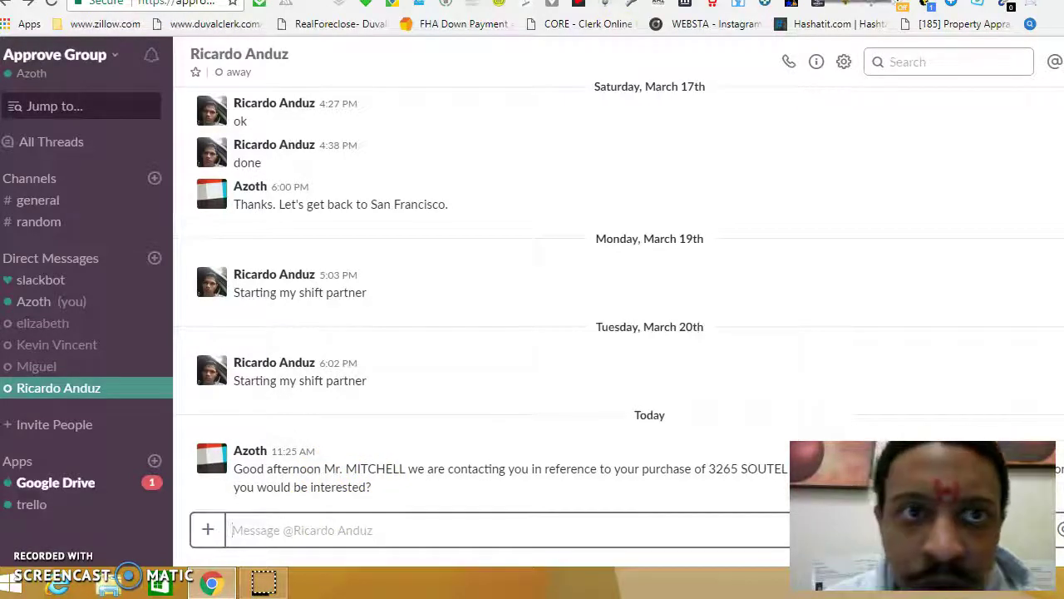
left_click(256, 1)
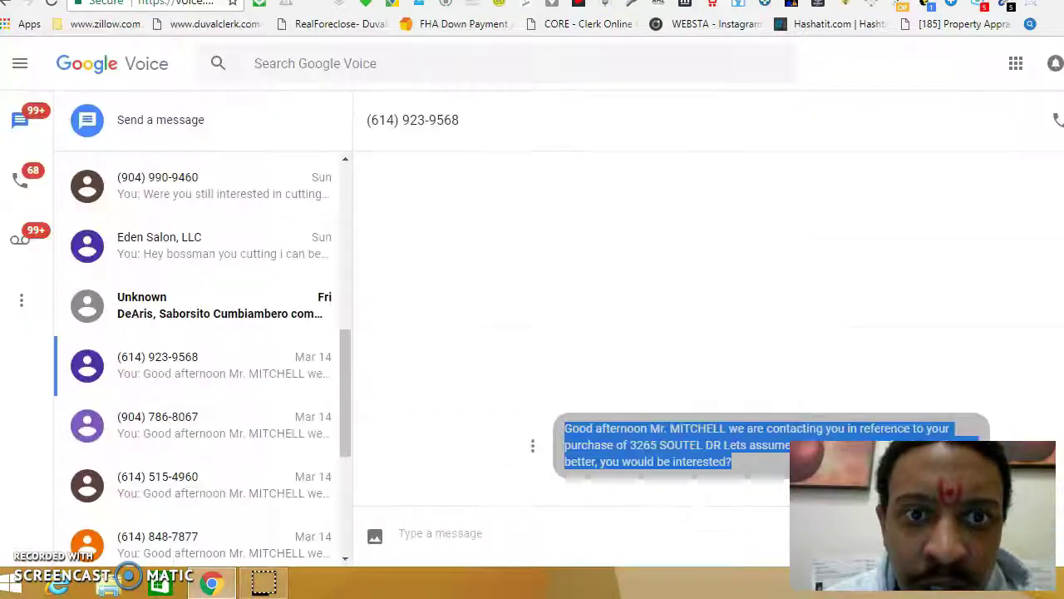
left_click(125, 123)
left_click(510, 534)
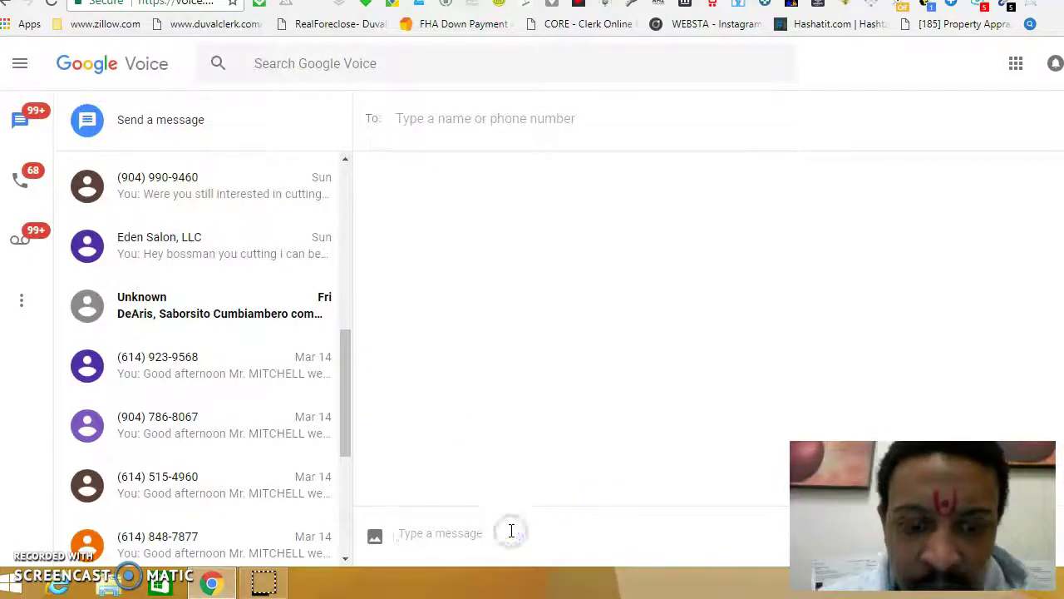
key("ctrl+v")
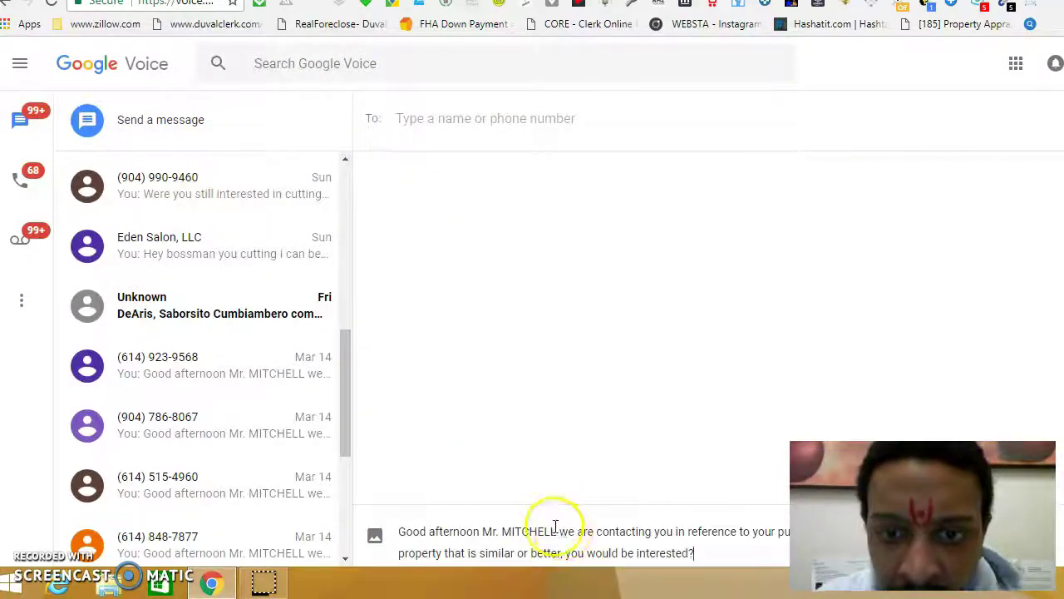
Step: Check the buyer's surname on the 03/15/2018 lead in Podio, and replace the surname in the Google Voice draft's greeting with this buyer's
left_click(416, 2)
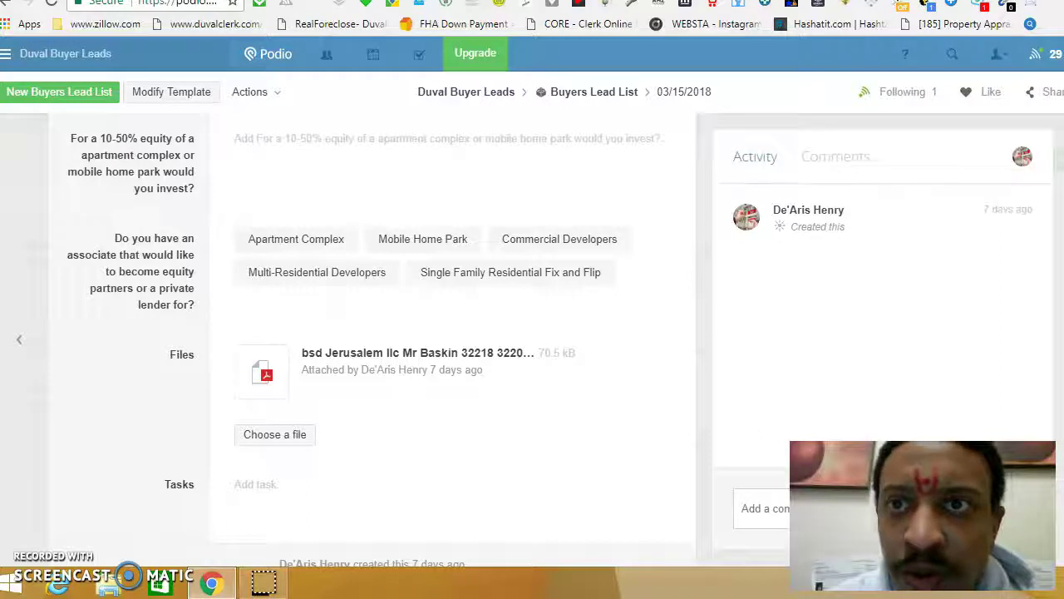
left_click(301, 1)
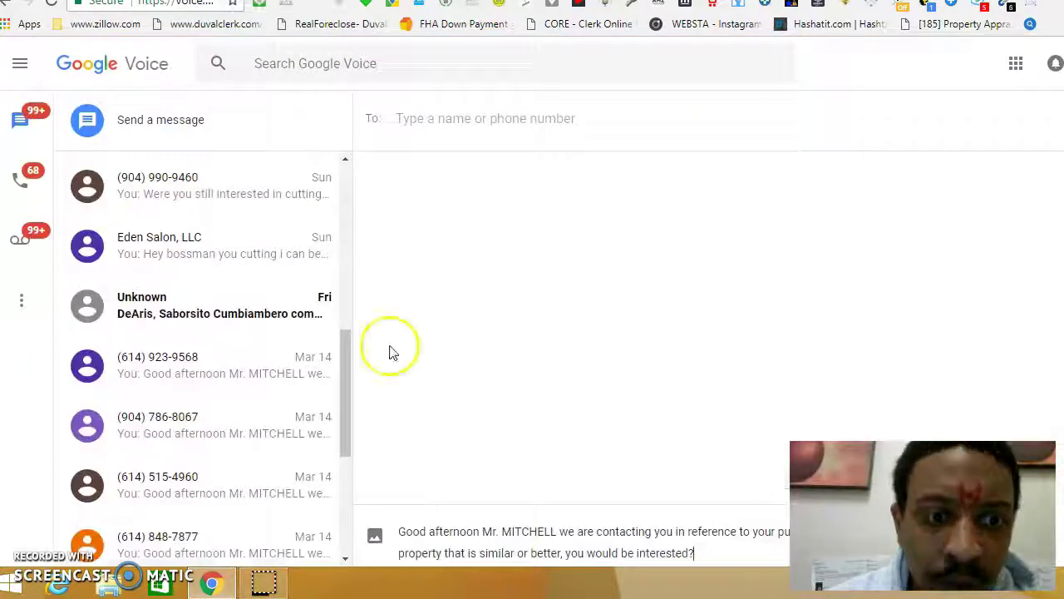
left_click(556, 531)
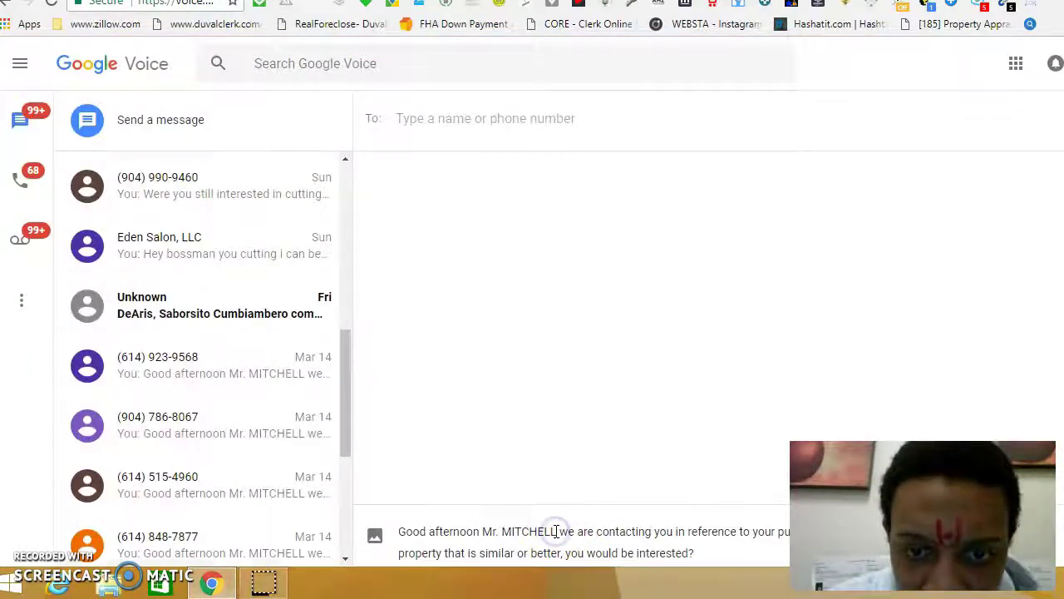
key("BackSpace")
key("BackSpace")
key("BackSpace")
key("BackSpace")
key("BackSpace")
key("BackSpace")
key("BackSpace")
key("BackSpace")
type("Baskinas")
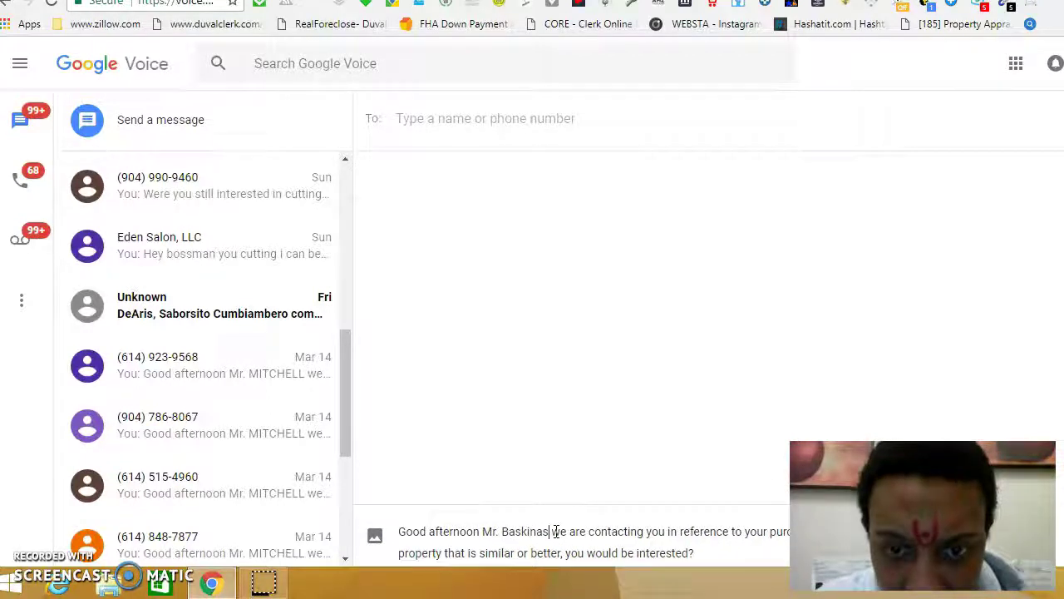
key("BackSpace")
key("BackSpace")
type("s")
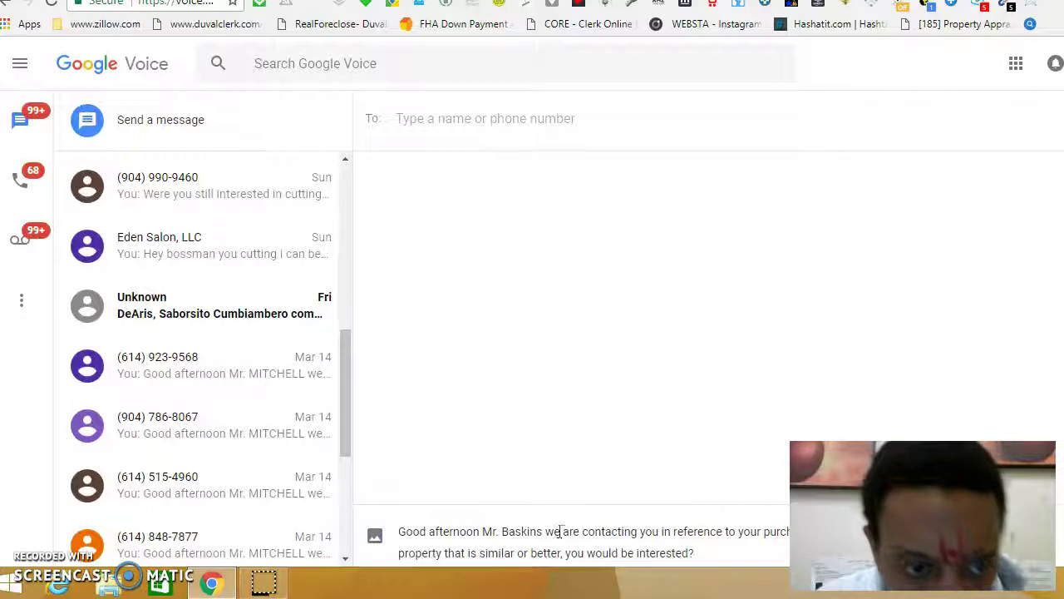
Step: Replace the street address after "your purchase of" in the draft message with "property in jackson"
left_click(737, 540)
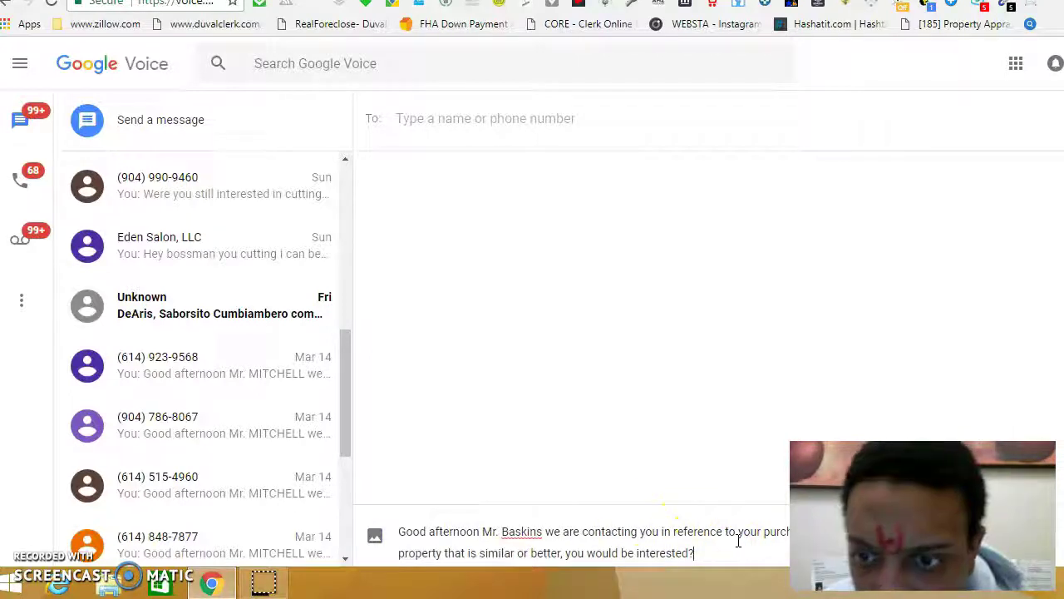
left_click(985, 412)
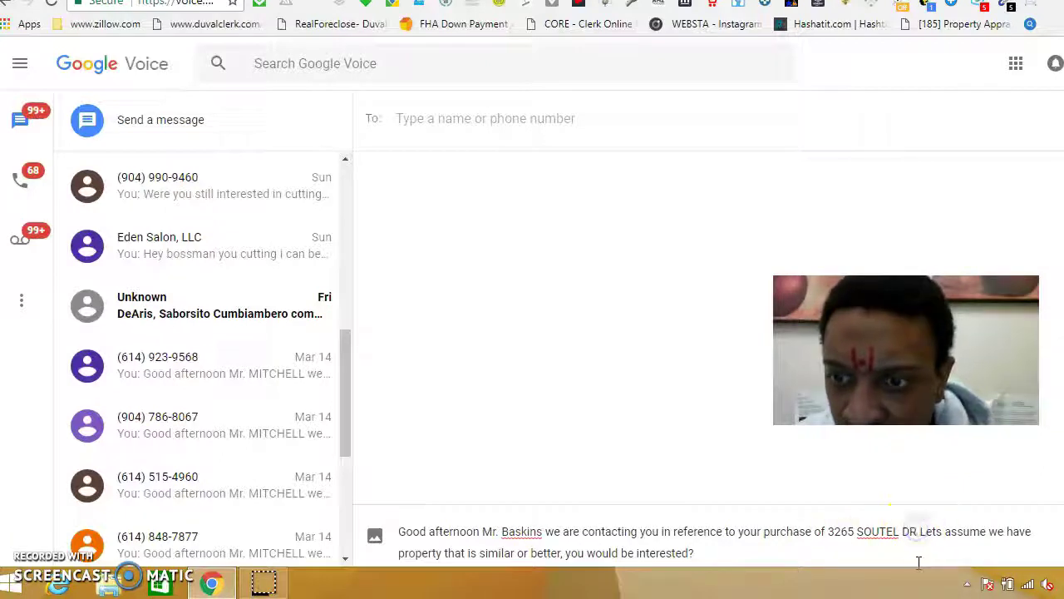
key("BackSpace")
key("BackSpace")
key("BackSpace")
key("BackSpace")
key("BackSpace")
key("BackSpace")
key("BackSpace")
key("BackSpace")
key("BackSpace")
key("BackSpace")
key("BackSpace")
key("BackSpace")
key("BackSpace")
key("BackSpace")
key("BackSpace")
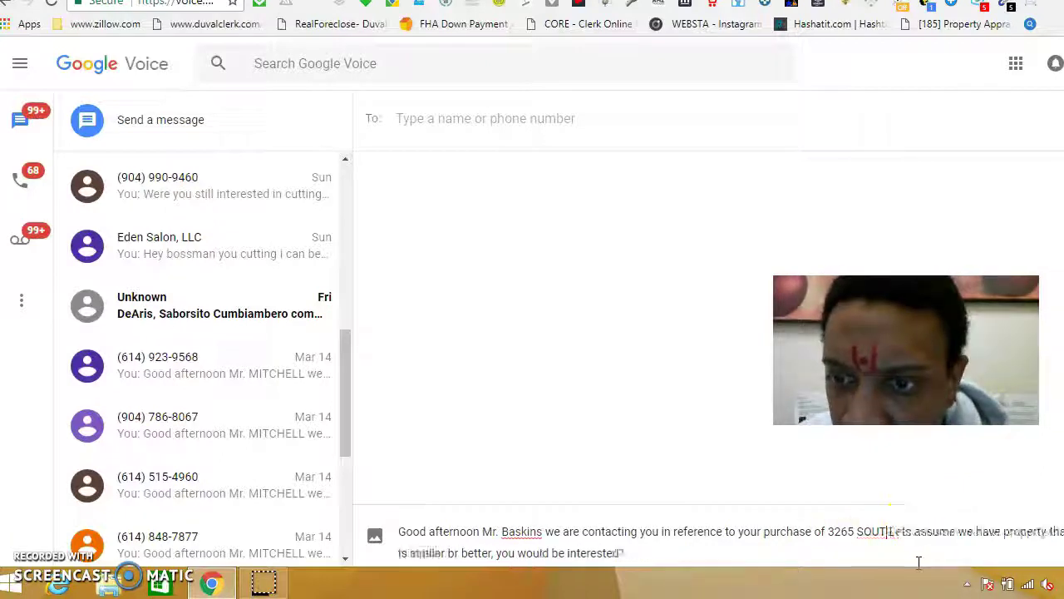
type("propeert")
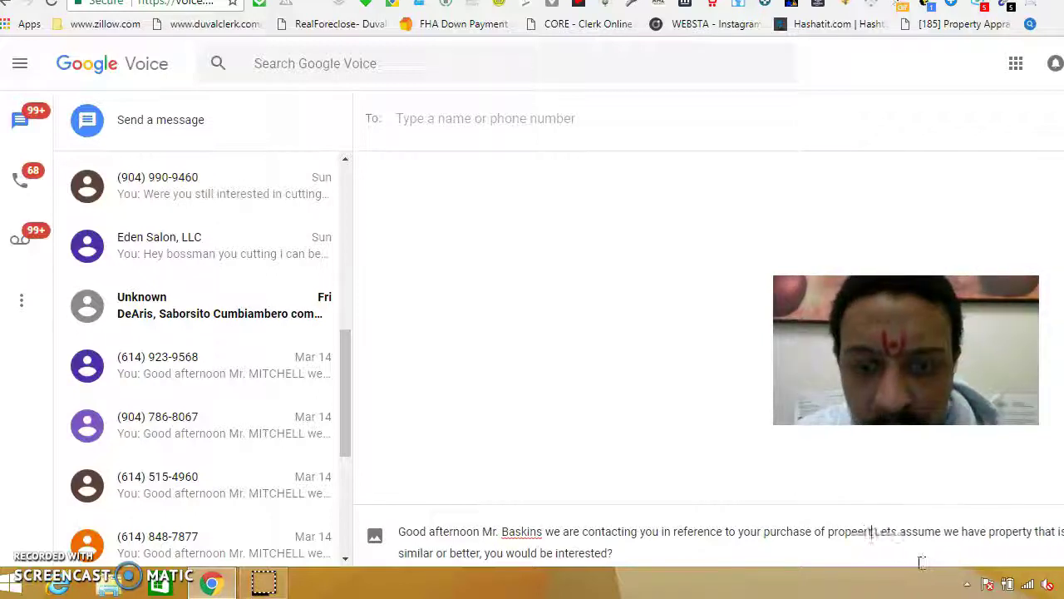
key("BackSpace")
key("BackSpace")
key("BackSpace")
key("BackSpace")
key("BackSpace")
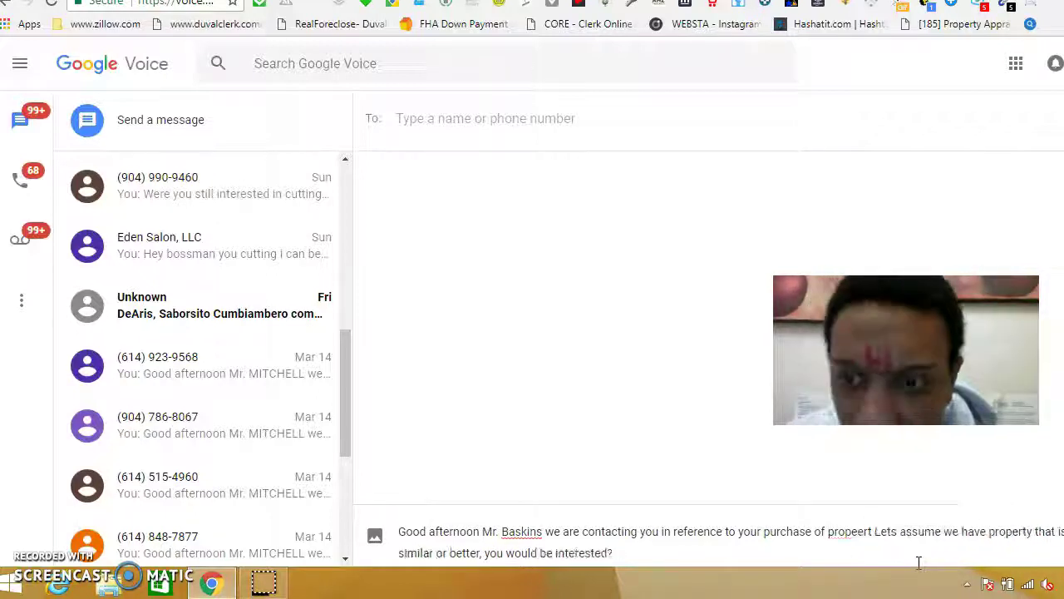
type("rty in jackson")
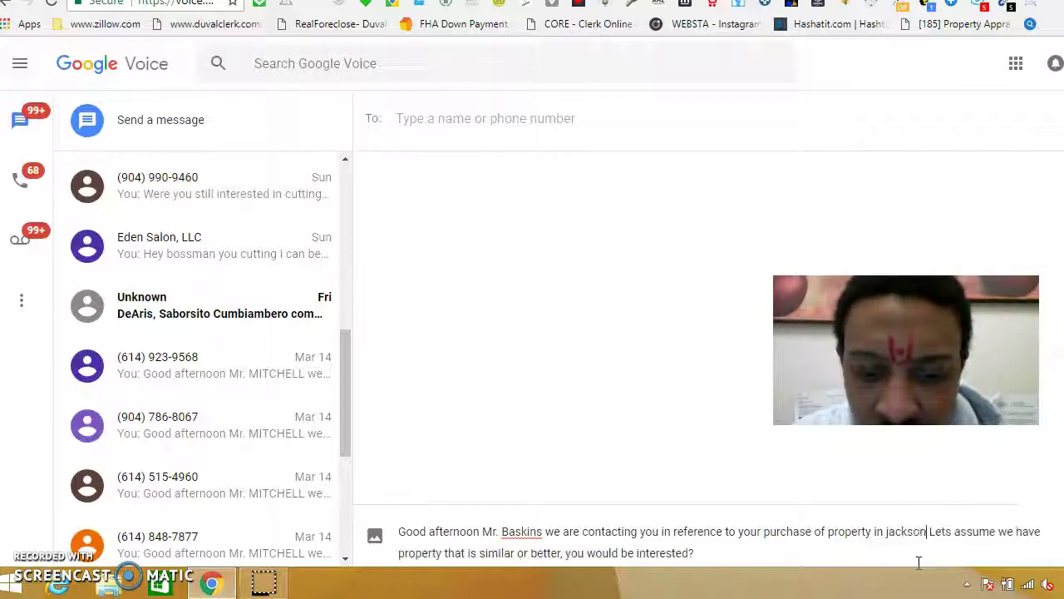